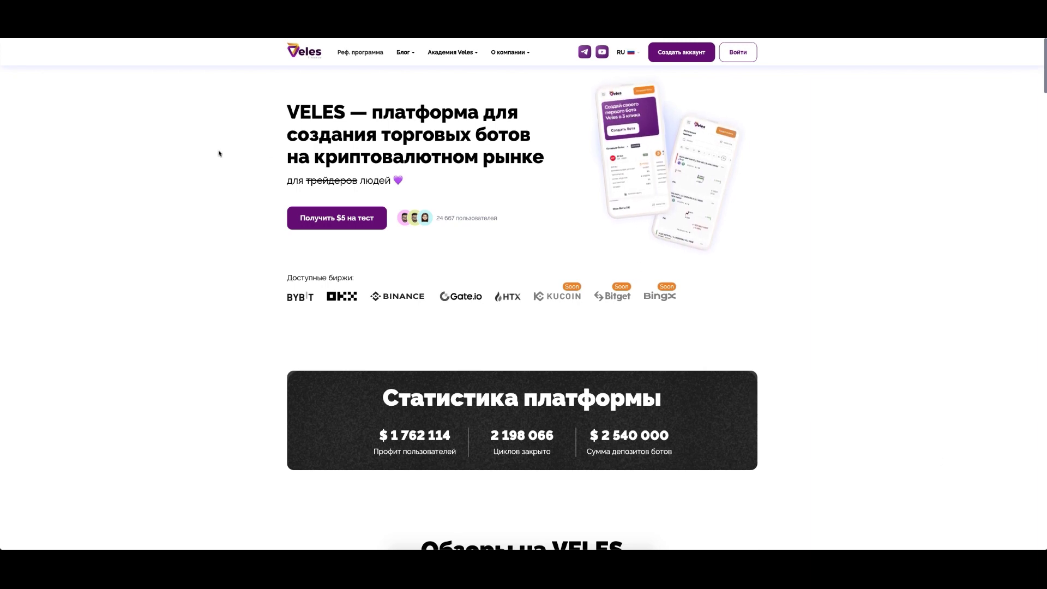
Look through the Veles landing page, including the platform statistics, reviews and platform functions.
{"action": "scroll", "coordinate": [175, 155], "scroll_direction": "down", "scroll_amount": 1}
{"action": "scroll", "coordinate": [173, 156], "scroll_direction": "up", "scroll_amount": 1}
{"action": "scroll", "coordinate": [131, 256], "scroll_direction": "down", "scroll_amount": 10}
{"action": "scroll", "coordinate": [131, 256], "scroll_direction": "down", "scroll_amount": 14}
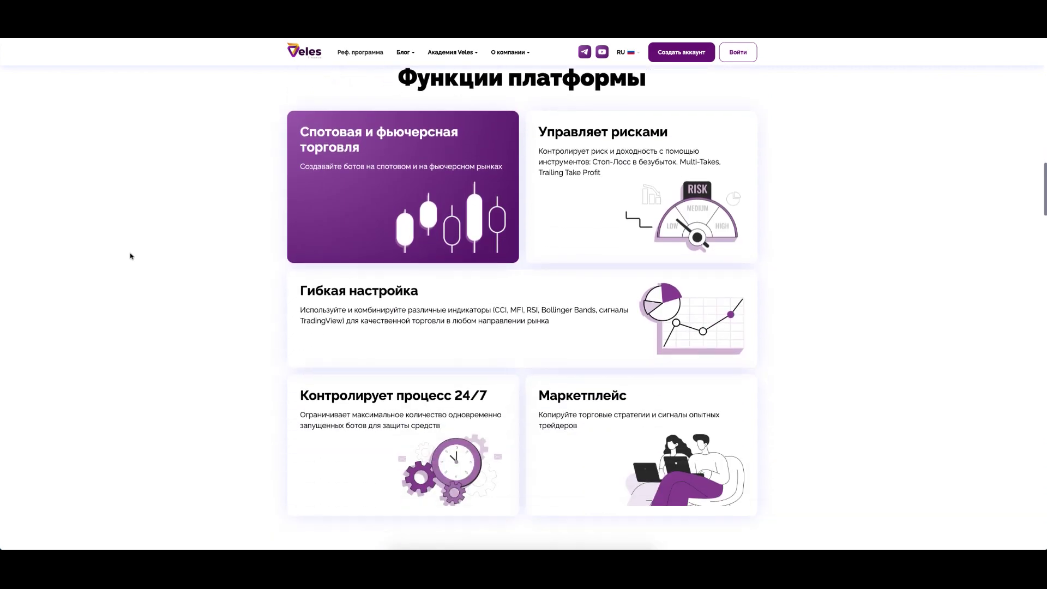
{"action": "scroll", "coordinate": [131, 256], "scroll_direction": "down", "scroll_amount": 5}
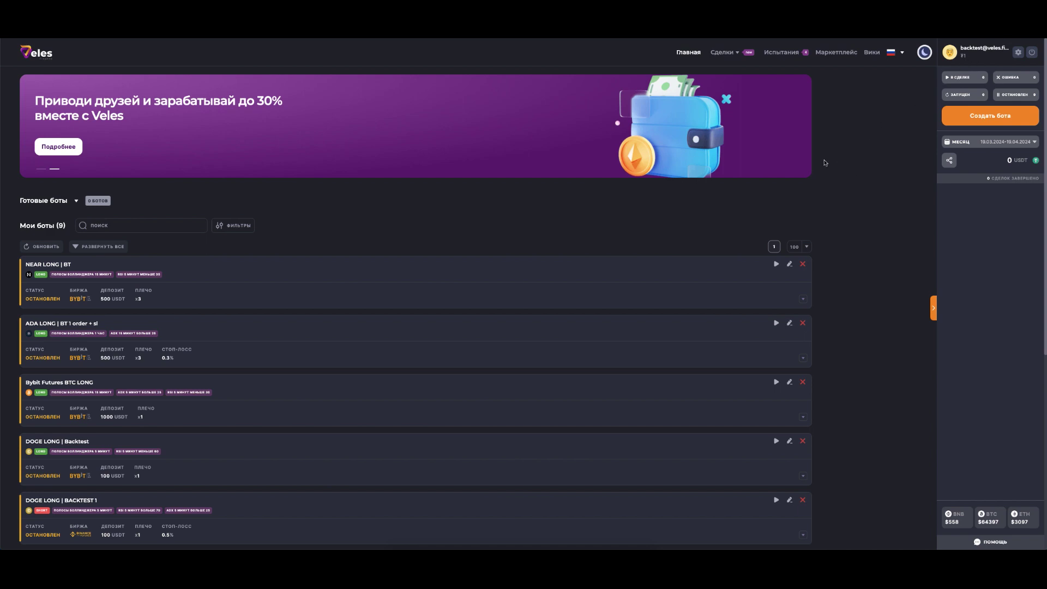
Find NEAR LONG | BT in the list of own bots and open it for editing.
{"action": "scroll", "coordinate": [861, 199], "scroll_direction": "down", "scroll_amount": 5}
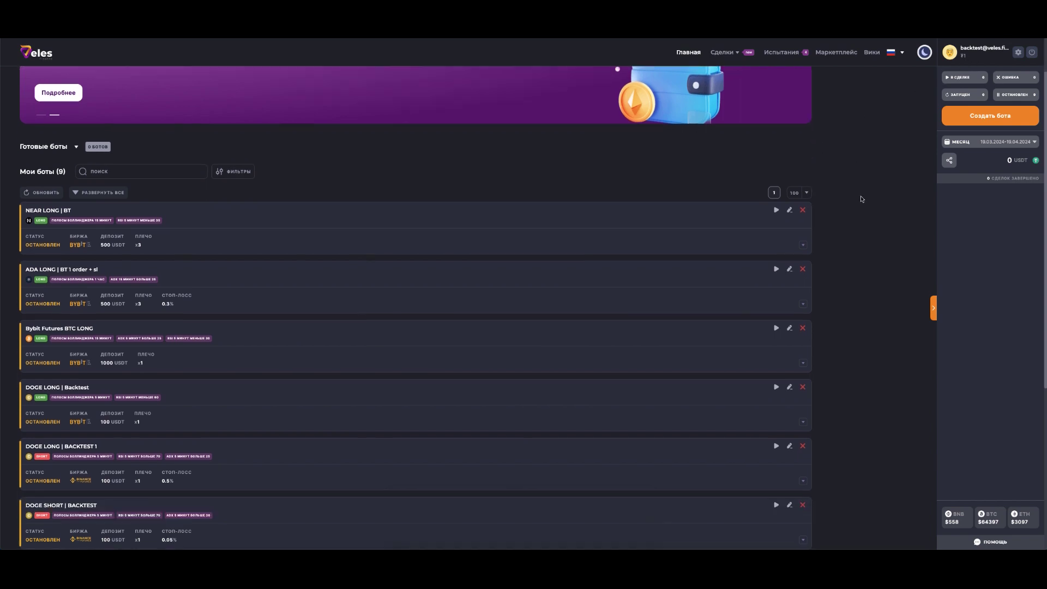
{"action": "scroll", "coordinate": [861, 199], "scroll_direction": "up", "scroll_amount": 3}
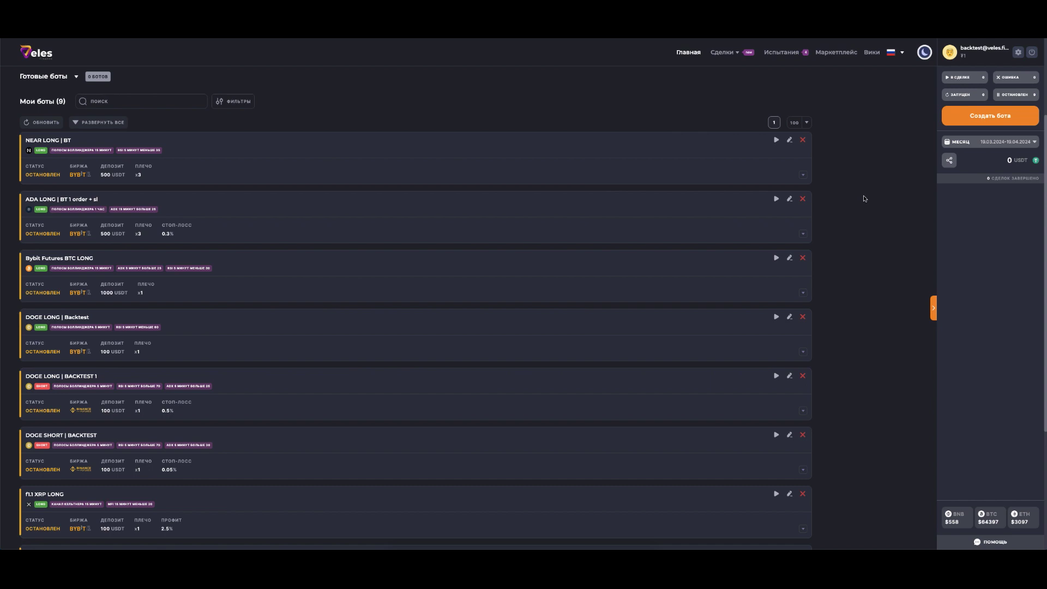
{"action": "scroll", "coordinate": [864, 198], "scroll_direction": "down", "scroll_amount": 1}
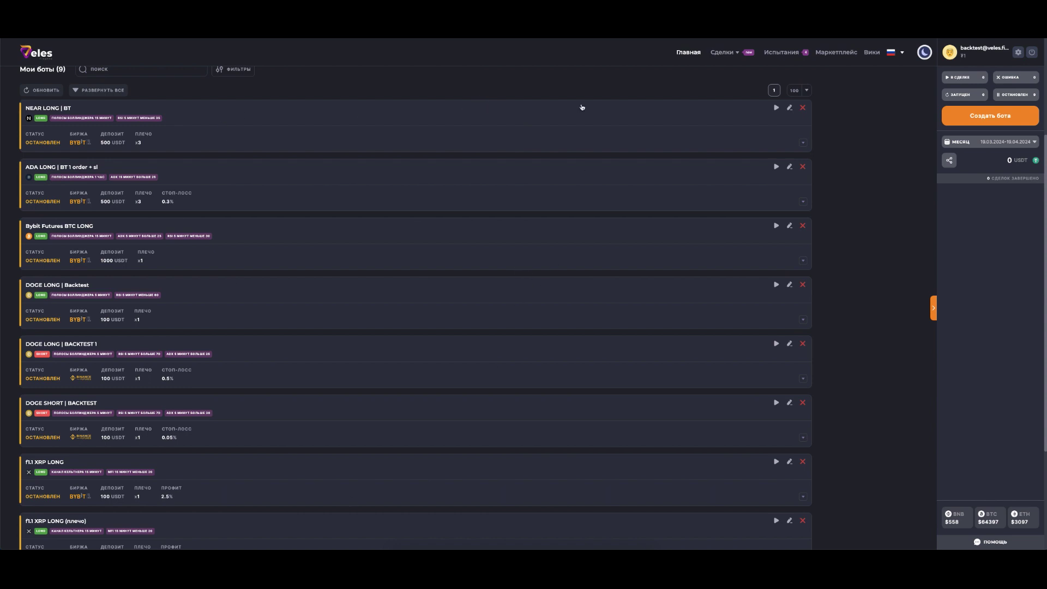
{"action": "left_click", "coordinate": [790, 109]}
Review the bot's exchange, trading pair, deposit, leverage, order grid, profit orders and start filters.
{"action": "scroll", "coordinate": [787, 162], "scroll_direction": "down", "scroll_amount": 5}
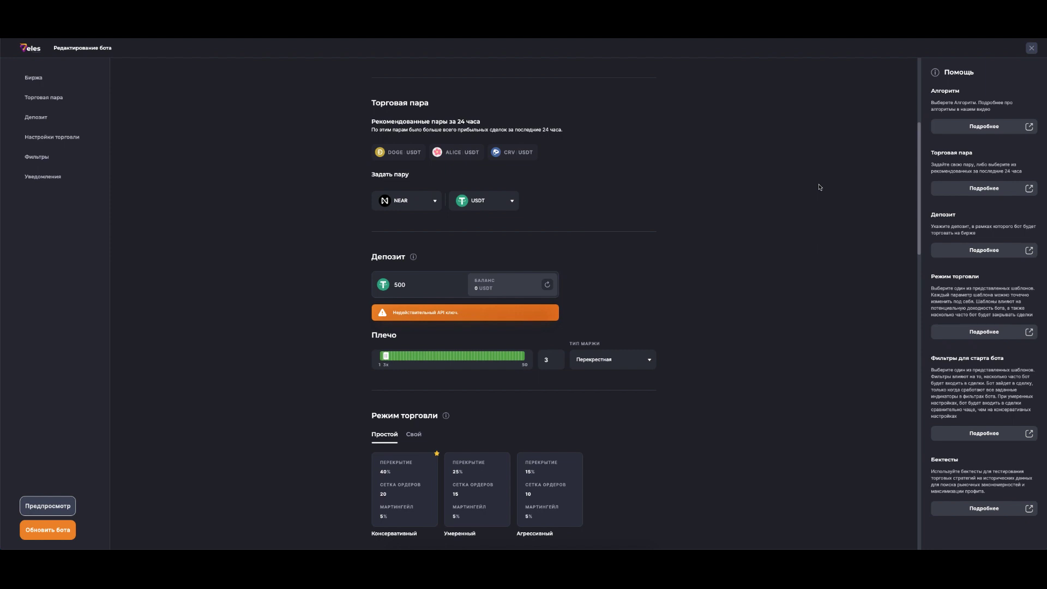
{"action": "scroll", "coordinate": [819, 187], "scroll_direction": "up", "scroll_amount": 5}
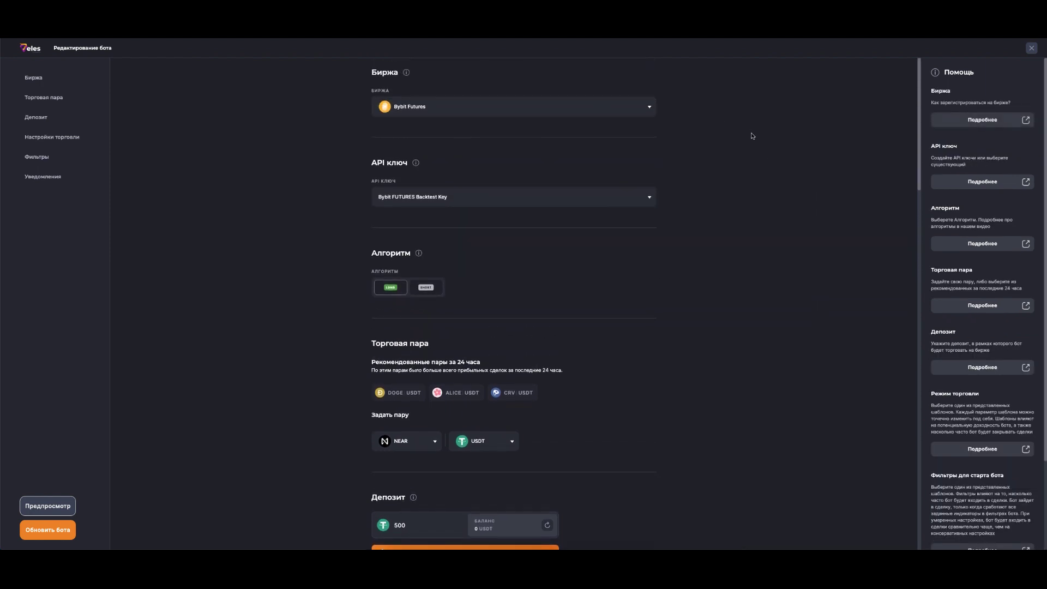
{"action": "scroll", "coordinate": [751, 141], "scroll_direction": "down", "scroll_amount": 6}
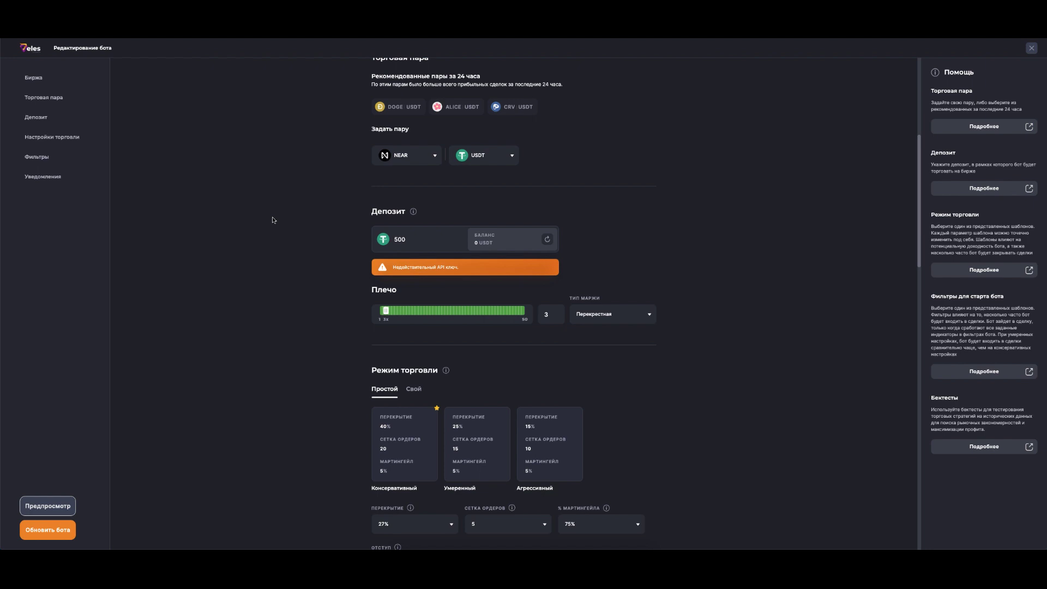
{"action": "scroll", "coordinate": [279, 217], "scroll_direction": "down", "scroll_amount": 3}
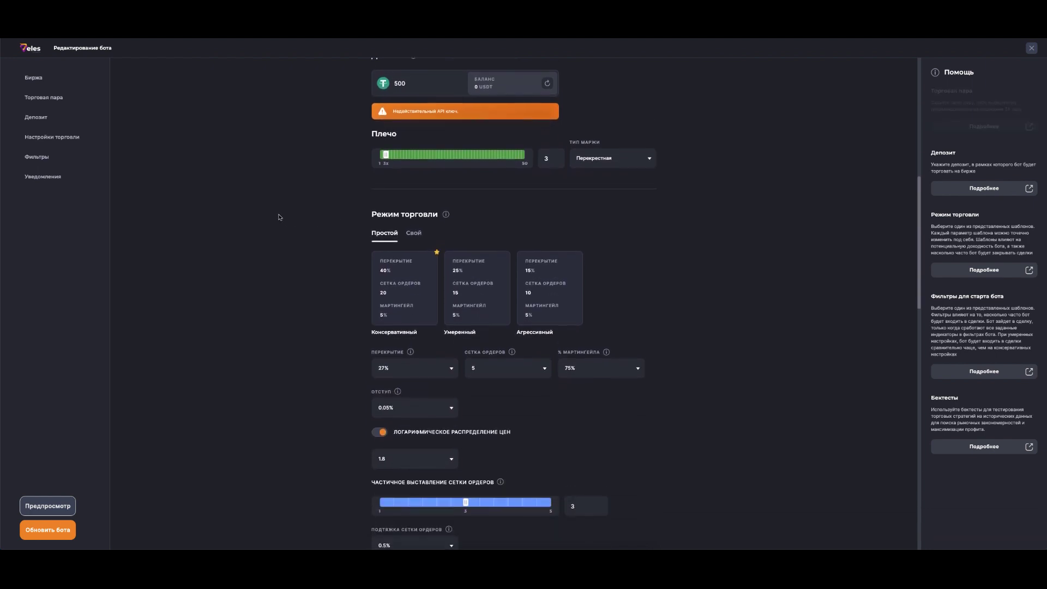
{"action": "scroll", "coordinate": [280, 217], "scroll_direction": "down", "scroll_amount": 1}
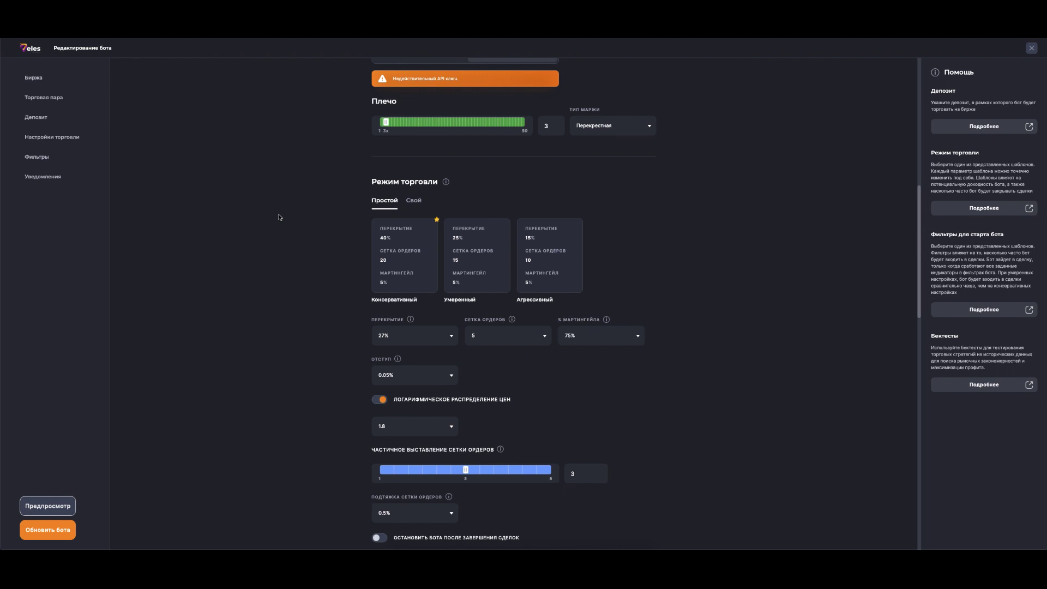
{"action": "scroll", "coordinate": [279, 217], "scroll_direction": "up", "scroll_amount": 1}
{"action": "scroll", "coordinate": [266, 218], "scroll_direction": "down", "scroll_amount": 2}
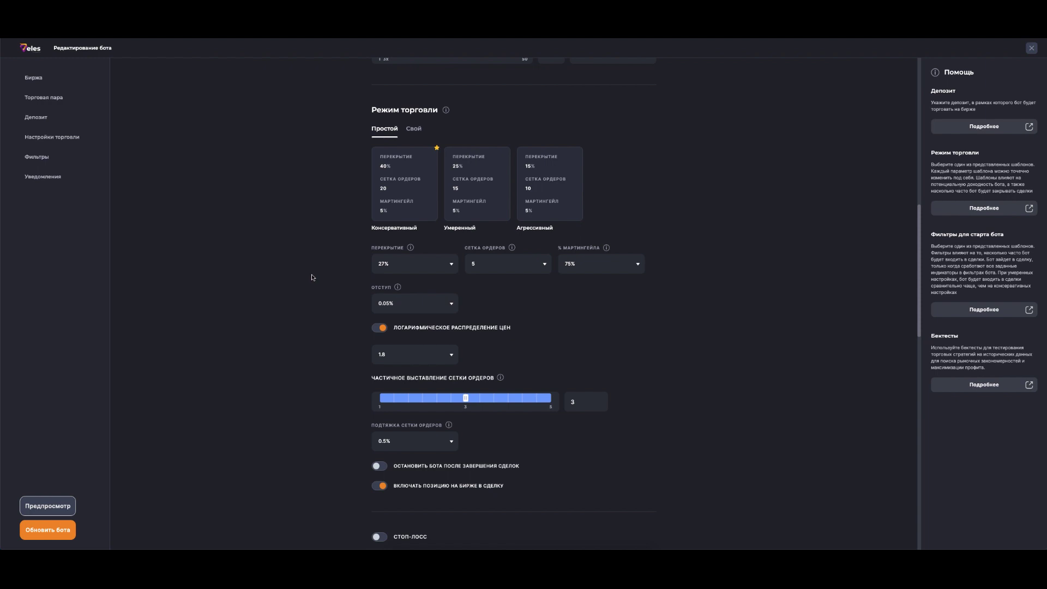
{"action": "scroll", "coordinate": [312, 278], "scroll_direction": "down", "scroll_amount": 2}
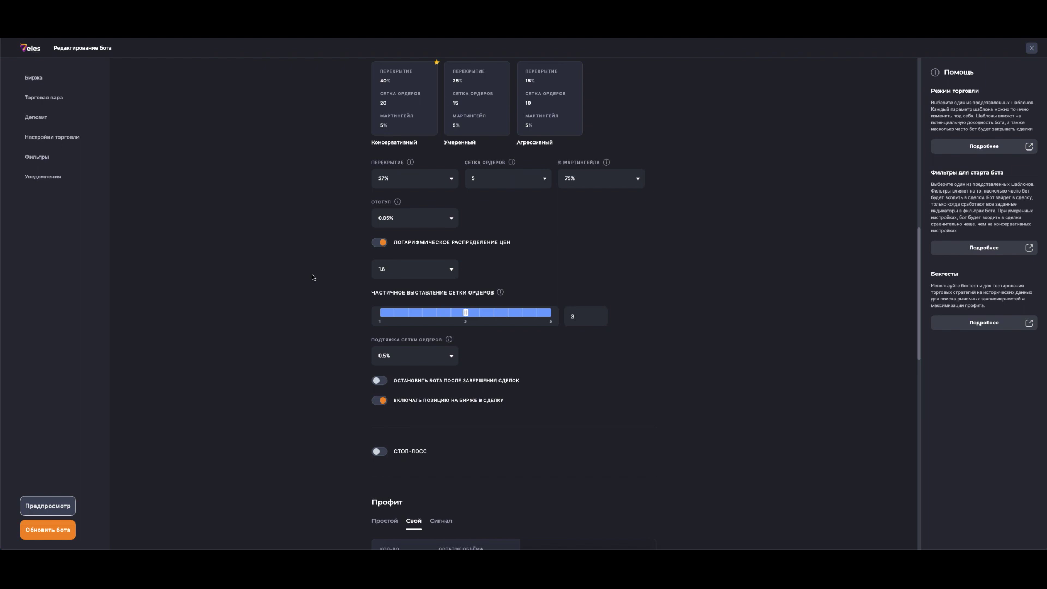
{"action": "scroll", "coordinate": [313, 278], "scroll_direction": "down", "scroll_amount": 4}
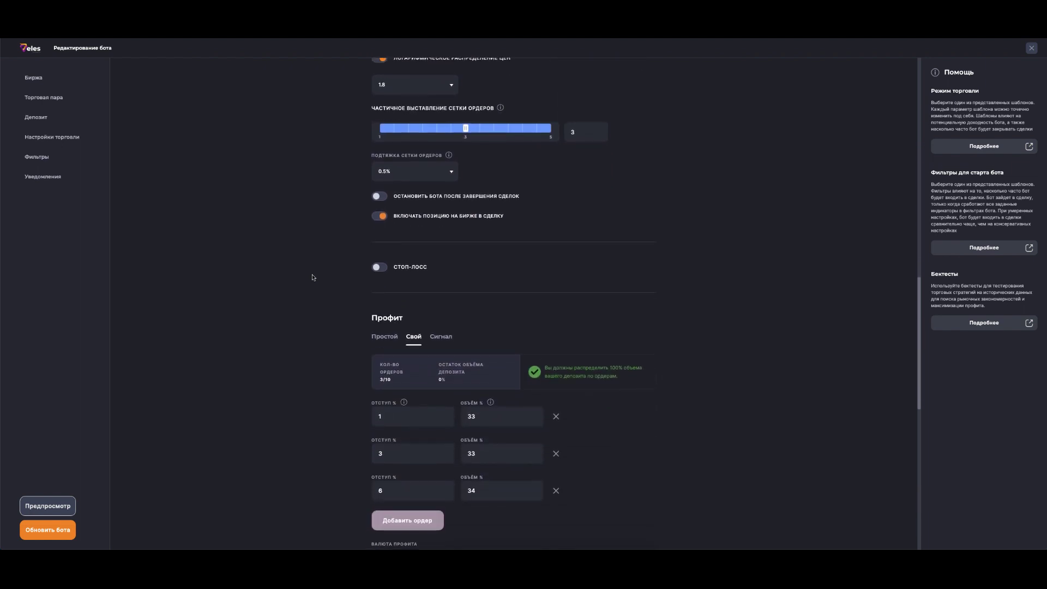
{"action": "scroll", "coordinate": [313, 278], "scroll_direction": "down", "scroll_amount": 4}
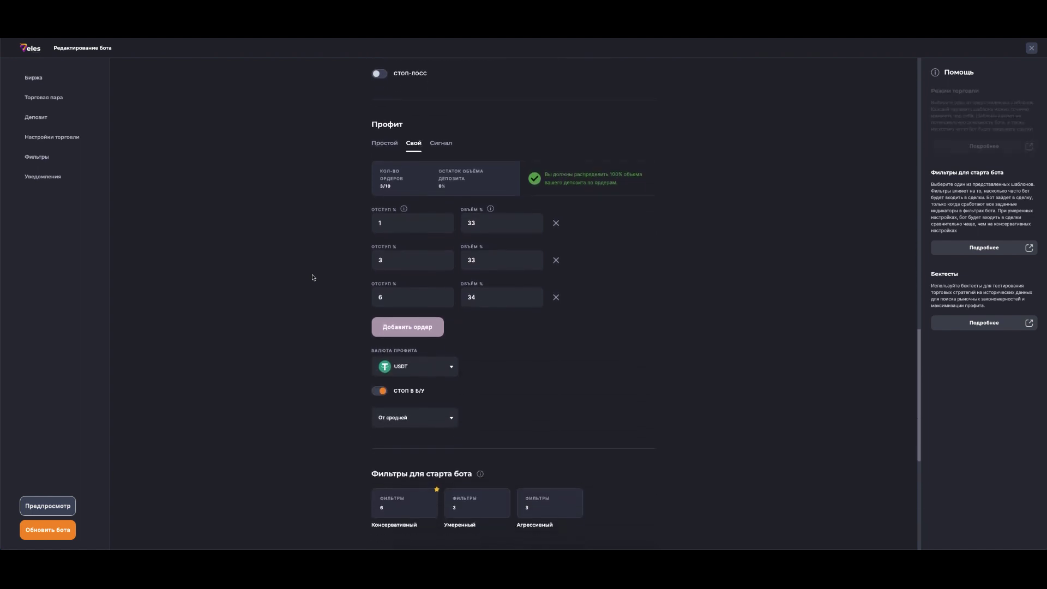
{"action": "scroll", "coordinate": [312, 278], "scroll_direction": "down", "scroll_amount": 2}
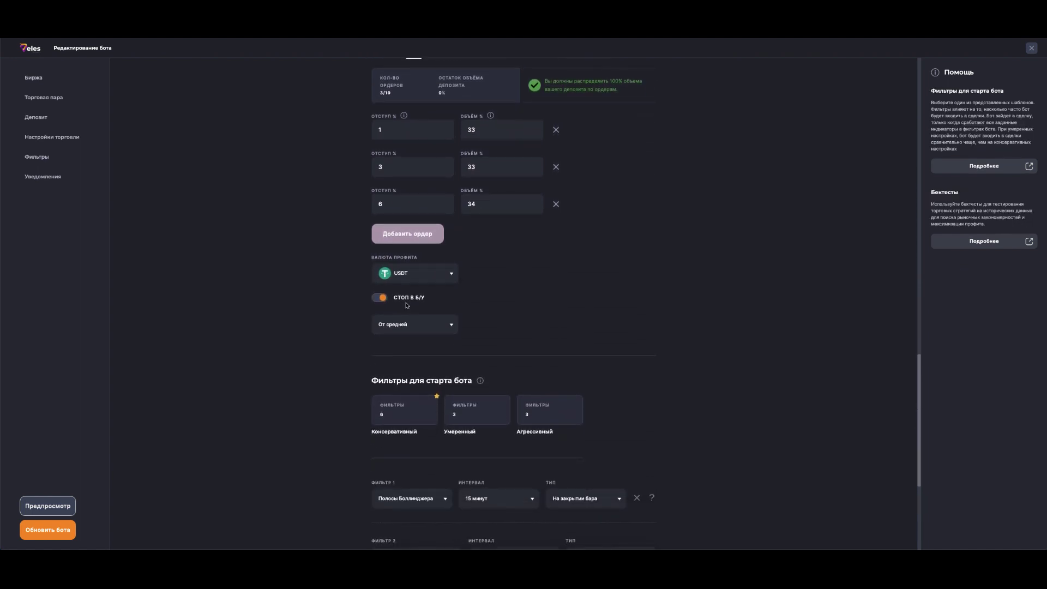
{"action": "scroll", "coordinate": [313, 317], "scroll_direction": "down", "scroll_amount": 5}
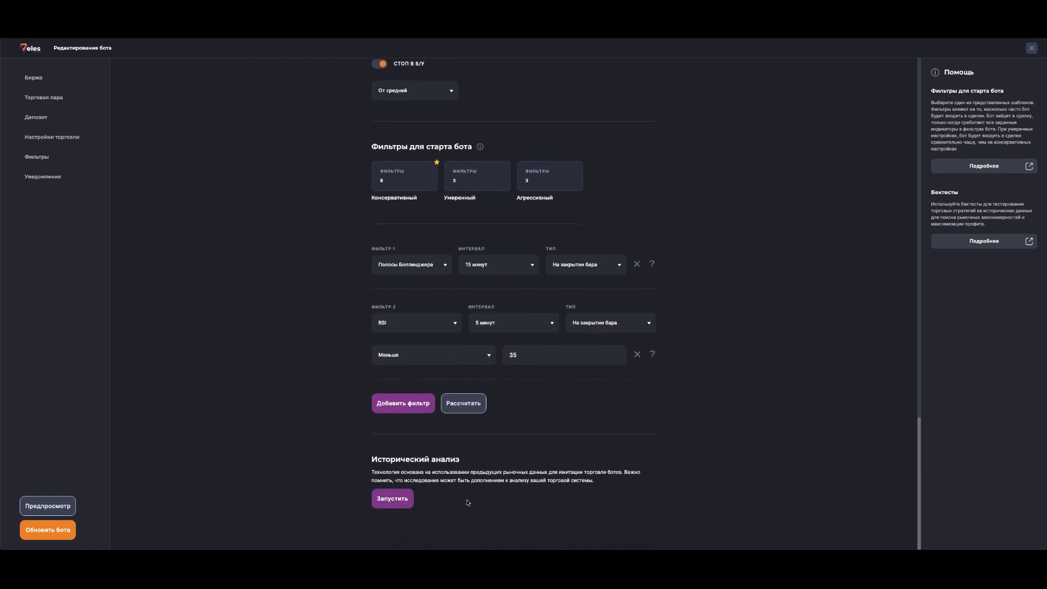
Run a public historical analysis of NEAR LONG | BT for 19.10.2023 to 19.04.2024 with commissions of 0.02 and 0.055.
{"action": "left_click", "coordinate": [398, 502]}
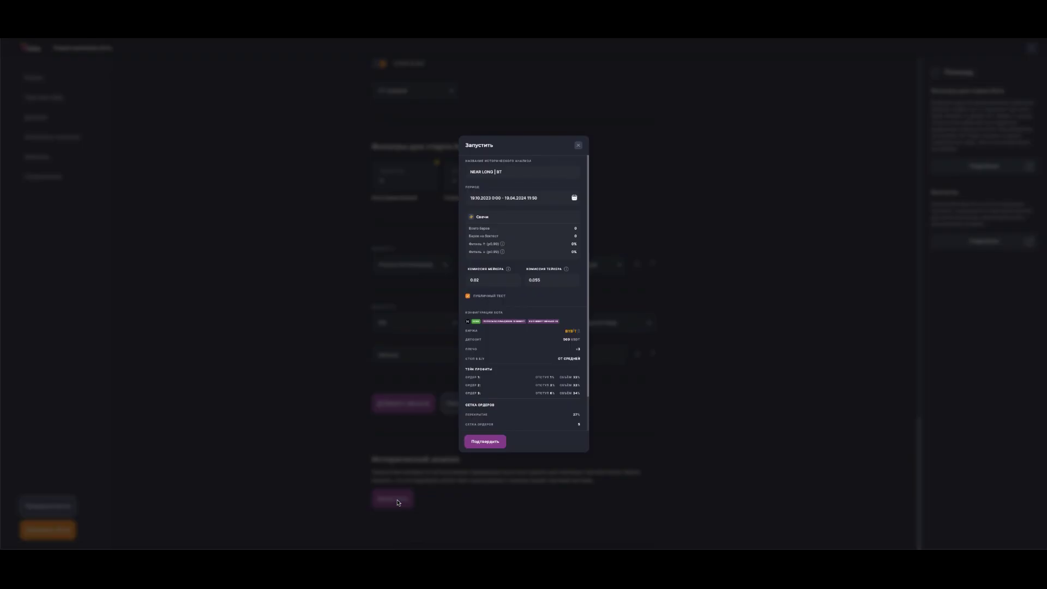
{"action": "scroll", "coordinate": [534, 369], "scroll_direction": "down", "scroll_amount": 2}
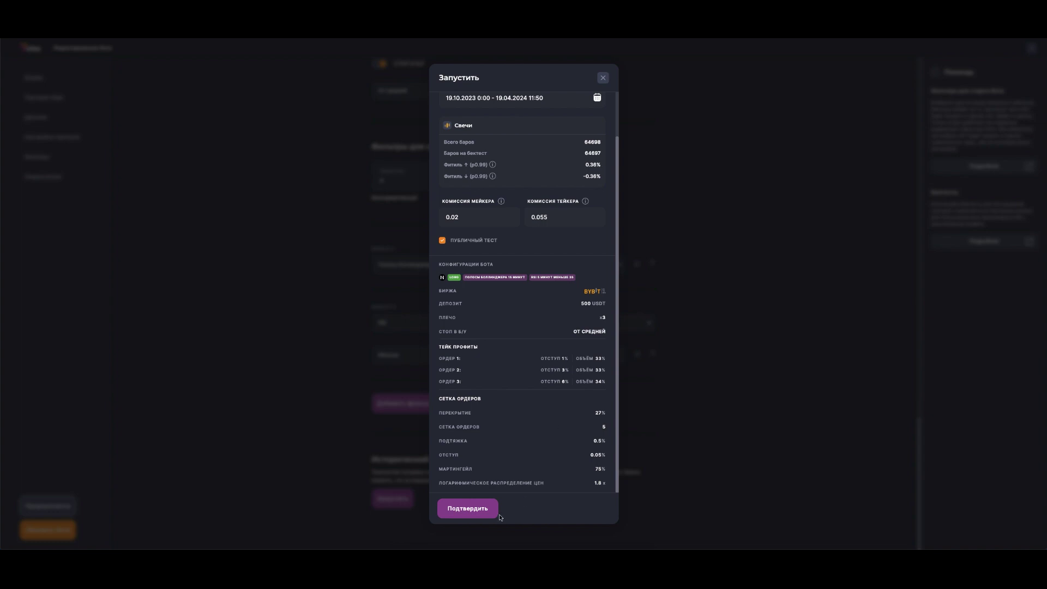
{"action": "left_click", "coordinate": [462, 510]}
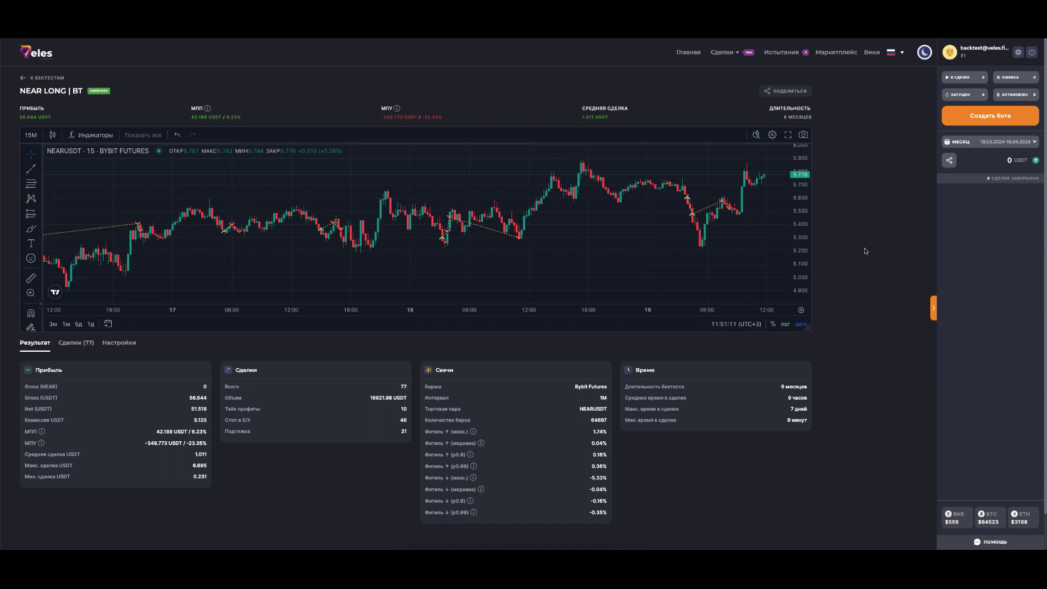
Examine the finished backtest's profit, deal, candle and time statistics and earlier trades on the price chart.
{"action": "scroll", "coordinate": [864, 251], "scroll_direction": "down", "scroll_amount": 1}
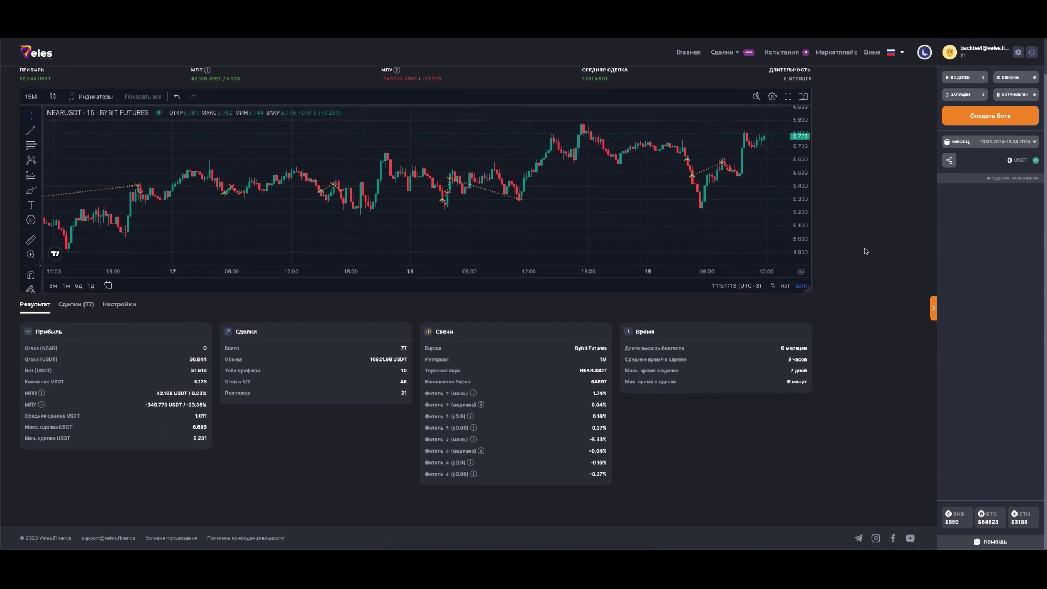
{"action": "scroll", "coordinate": [248, 184], "scroll_direction": "up", "scroll_amount": 2}
{"action": "scroll", "coordinate": [248, 184], "scroll_direction": "left", "scroll_amount": 5}
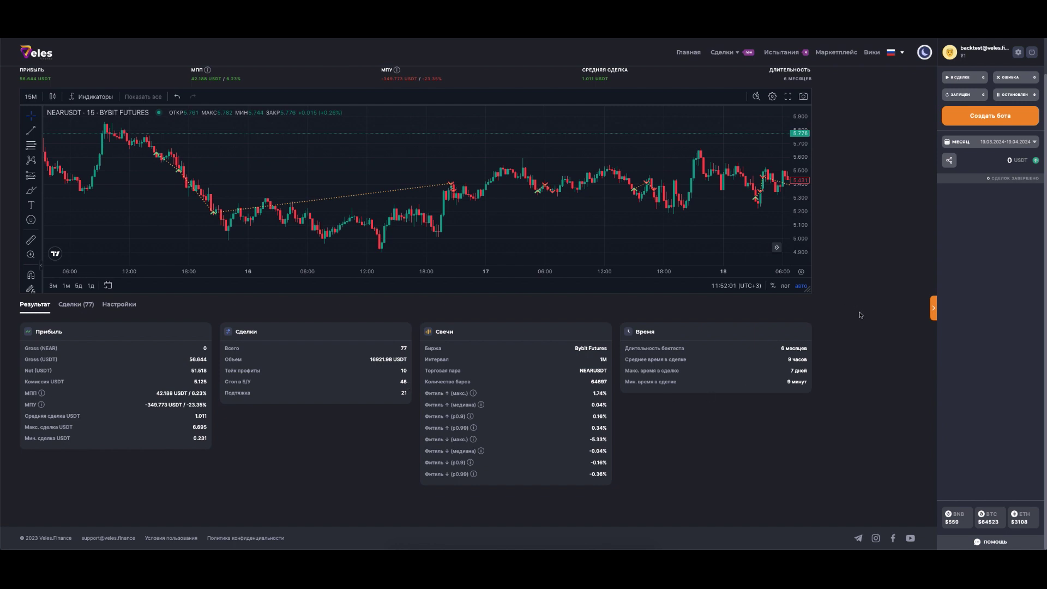
{"action": "scroll", "coordinate": [861, 315], "scroll_direction": "up", "scroll_amount": 2}
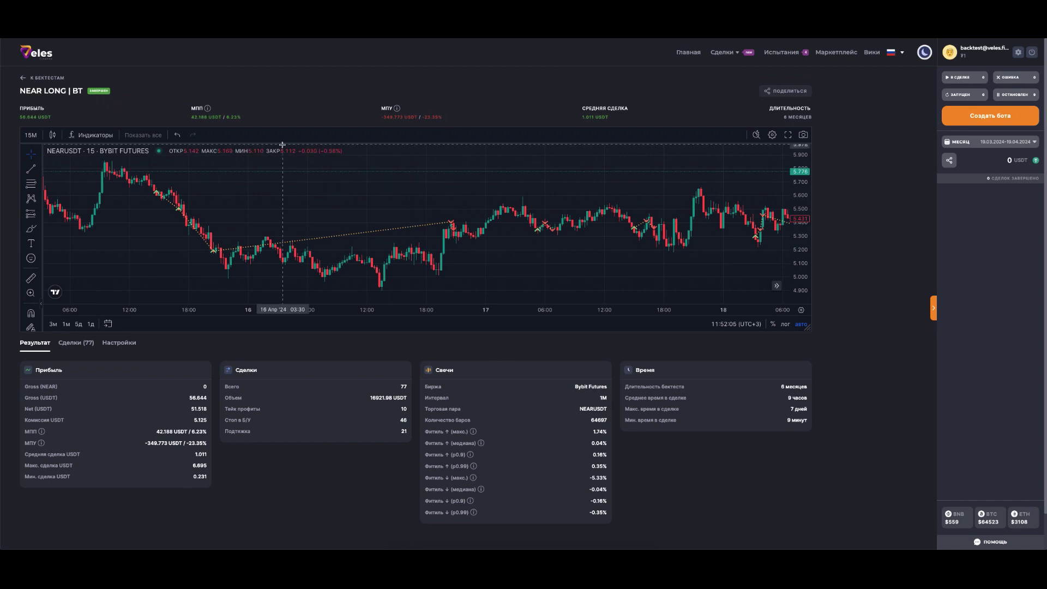
Leave the backtest results, return to the list of own bots and reopen NEAR LONG | BT for editing.
{"action": "left_click", "coordinate": [23, 78]}
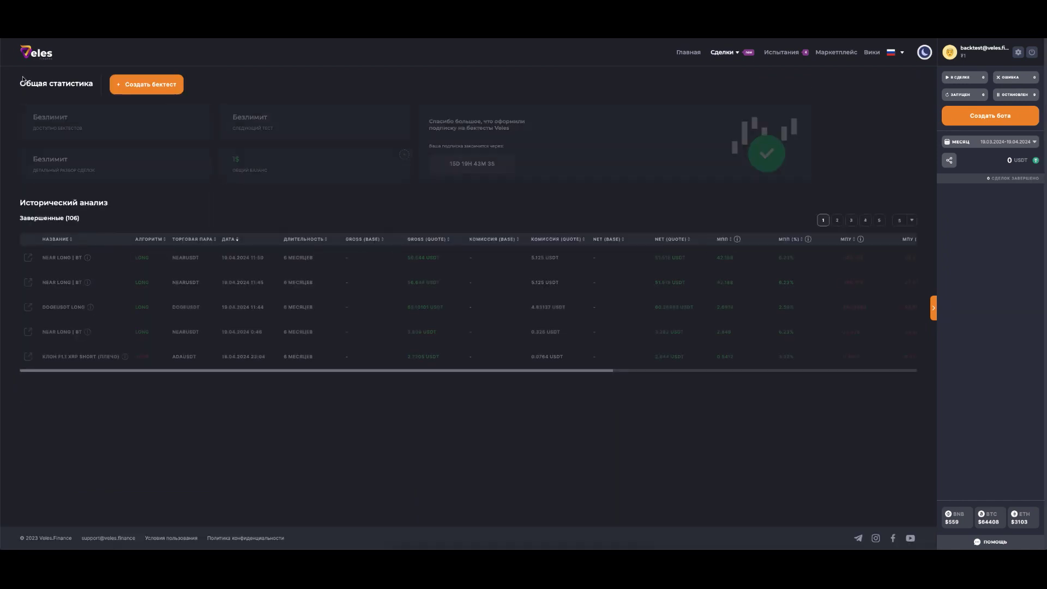
{"action": "left_click", "coordinate": [689, 54]}
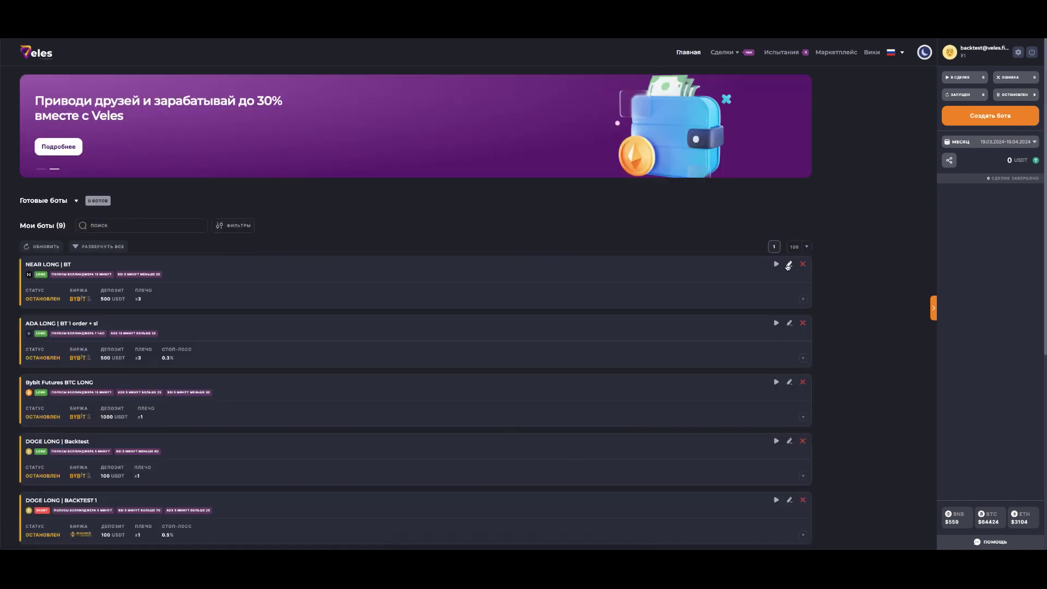
{"action": "left_click", "coordinate": [788, 264]}
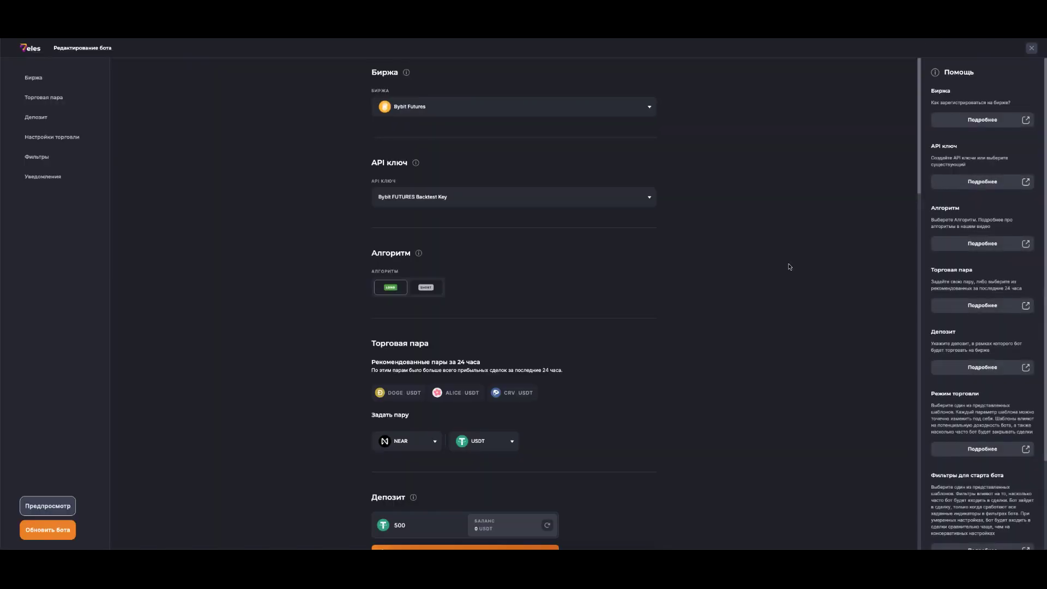
Set the order grid's overlap (Перекрытие) to 25% in the trading mode settings.
{"action": "scroll", "coordinate": [801, 270], "scroll_direction": "down", "scroll_amount": 8}
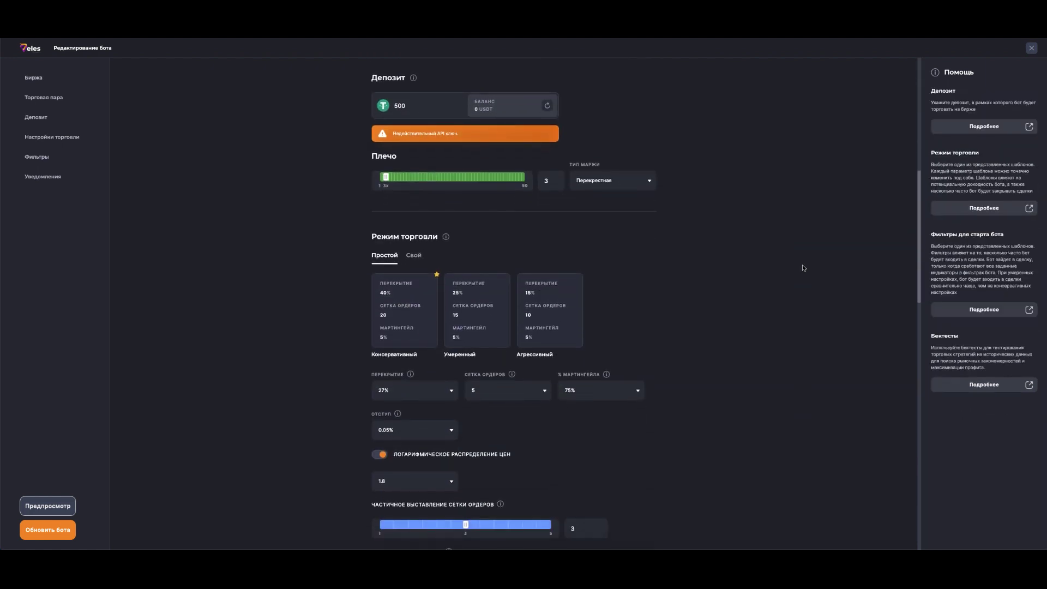
{"action": "scroll", "coordinate": [803, 268], "scroll_direction": "down", "scroll_amount": 4}
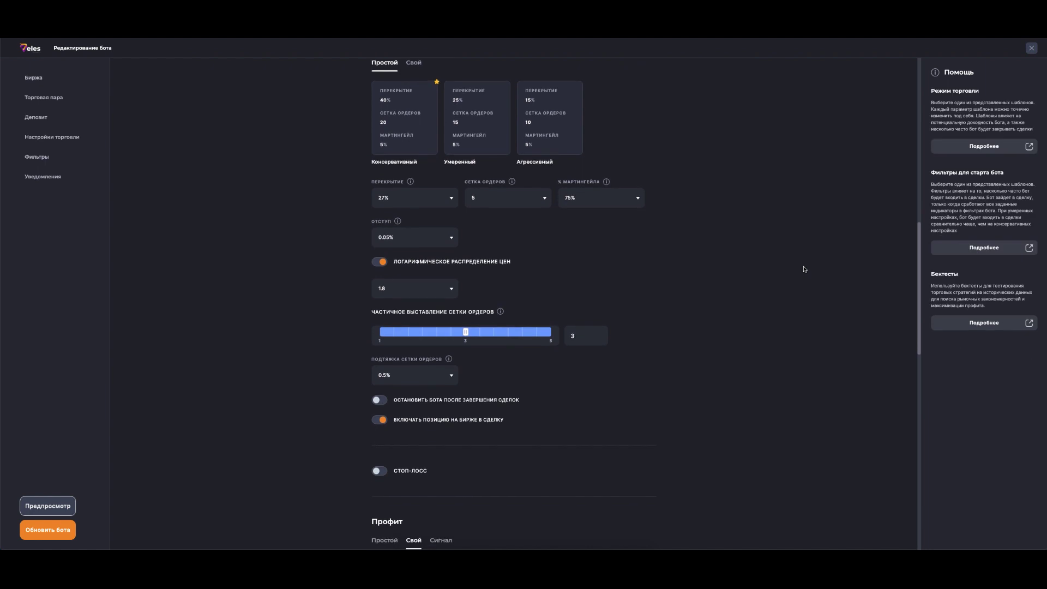
{"action": "left_click", "coordinate": [449, 199]}
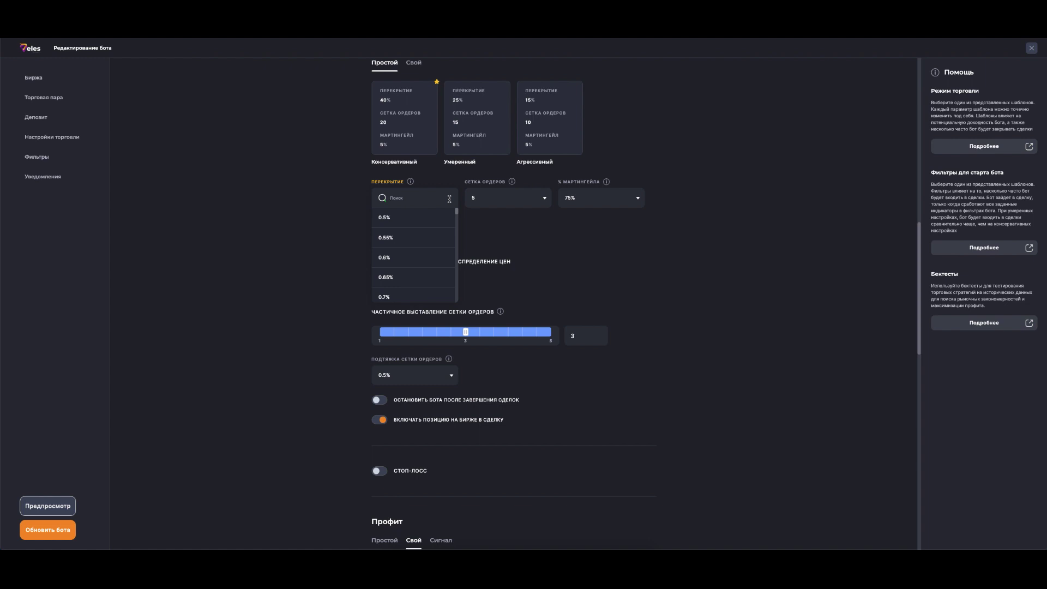
{"action": "type", "text": "25"}
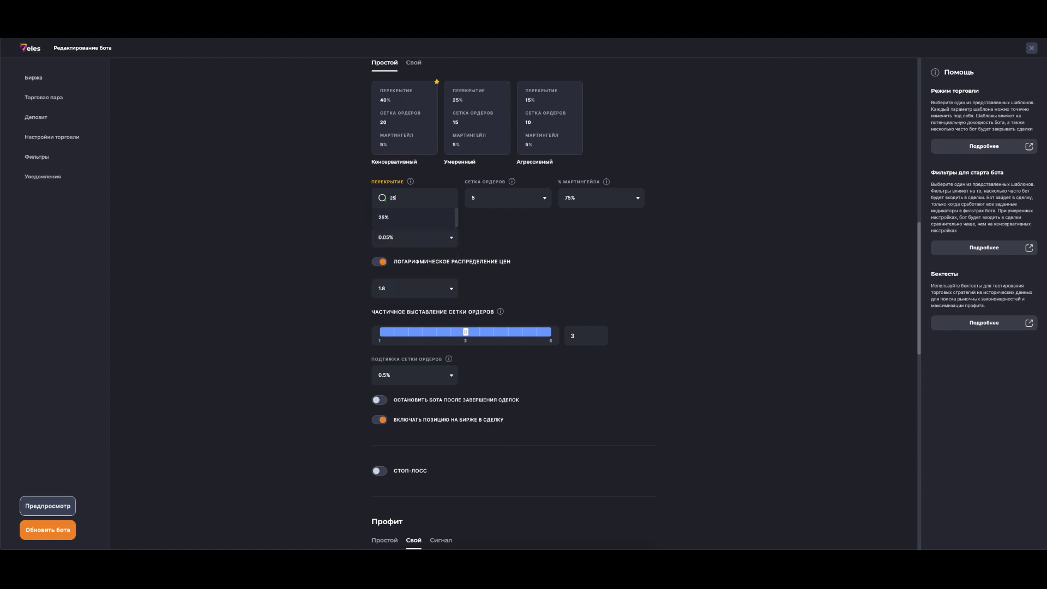
{"action": "left_click", "coordinate": [389, 218]}
Set the profit section's breakeven stop (Стоп в Б/У) to be calculated from the take profit (От ТП).
{"action": "scroll", "coordinate": [728, 242], "scroll_direction": "down", "scroll_amount": 4}
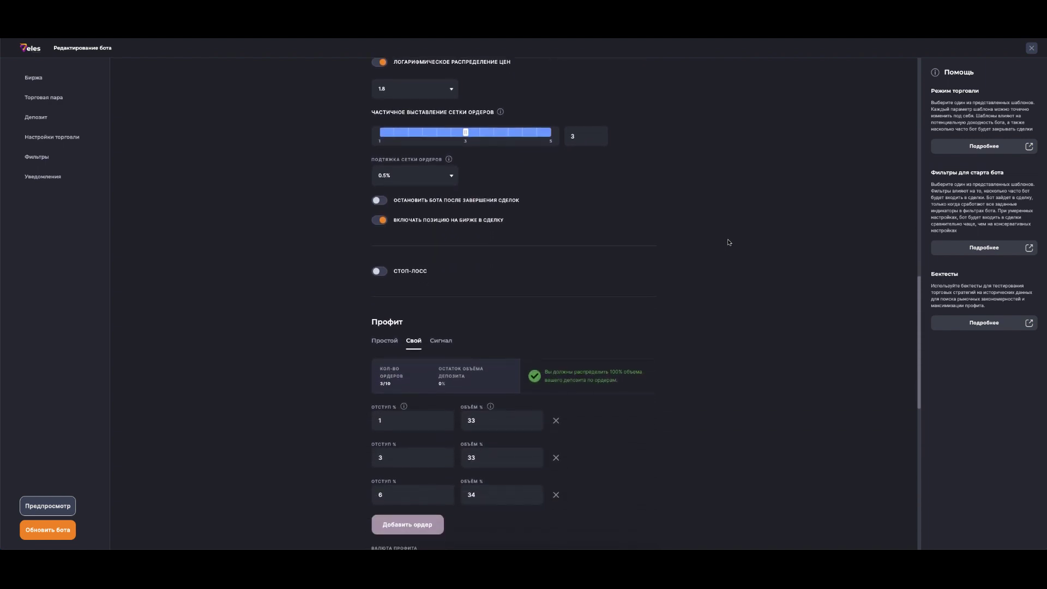
{"action": "scroll", "coordinate": [728, 242], "scroll_direction": "down", "scroll_amount": 5}
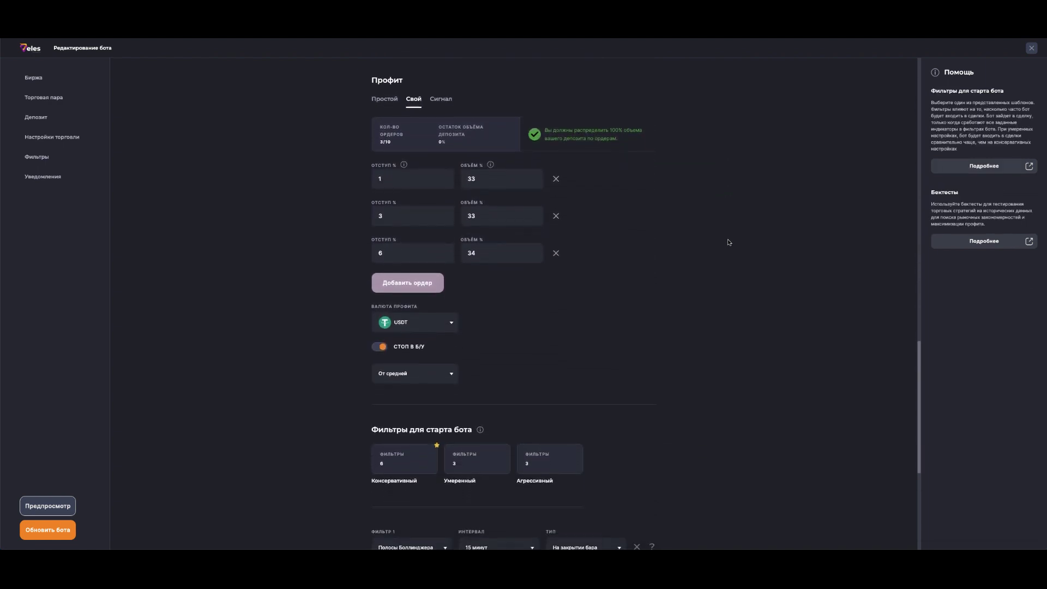
{"action": "left_click", "coordinate": [442, 376]}
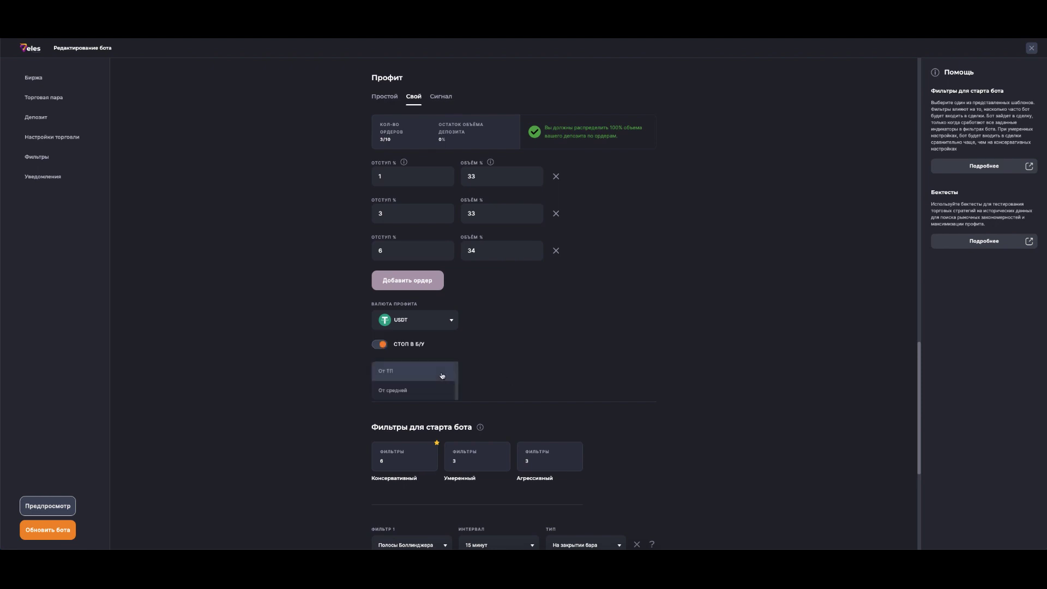
{"action": "left_click", "coordinate": [386, 374]}
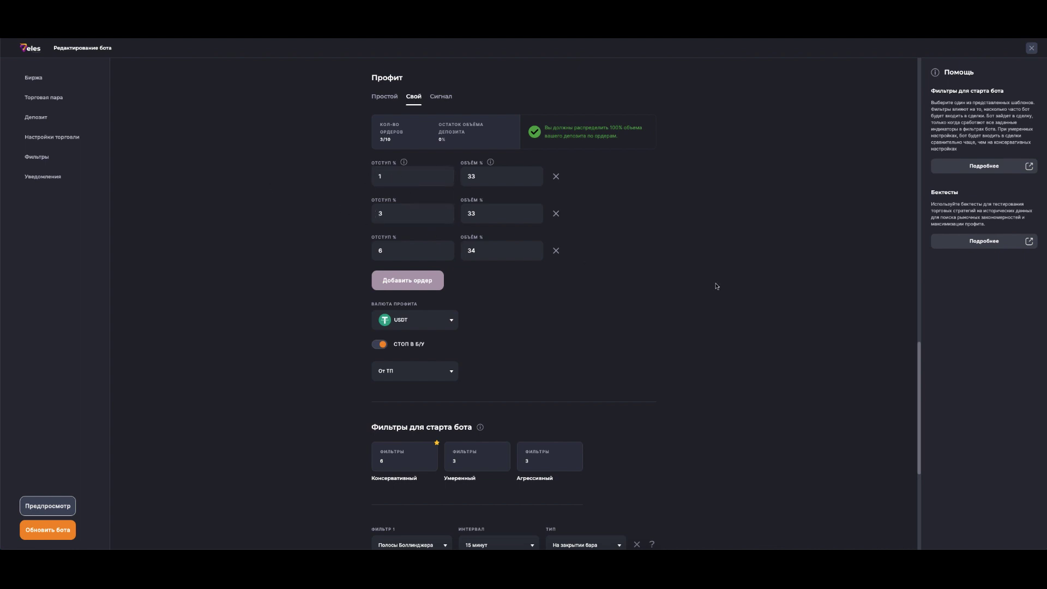
Set the interval of the Bollinger Bands start filter to 30 minutes.
{"action": "scroll", "coordinate": [747, 295], "scroll_direction": "down", "scroll_amount": 5}
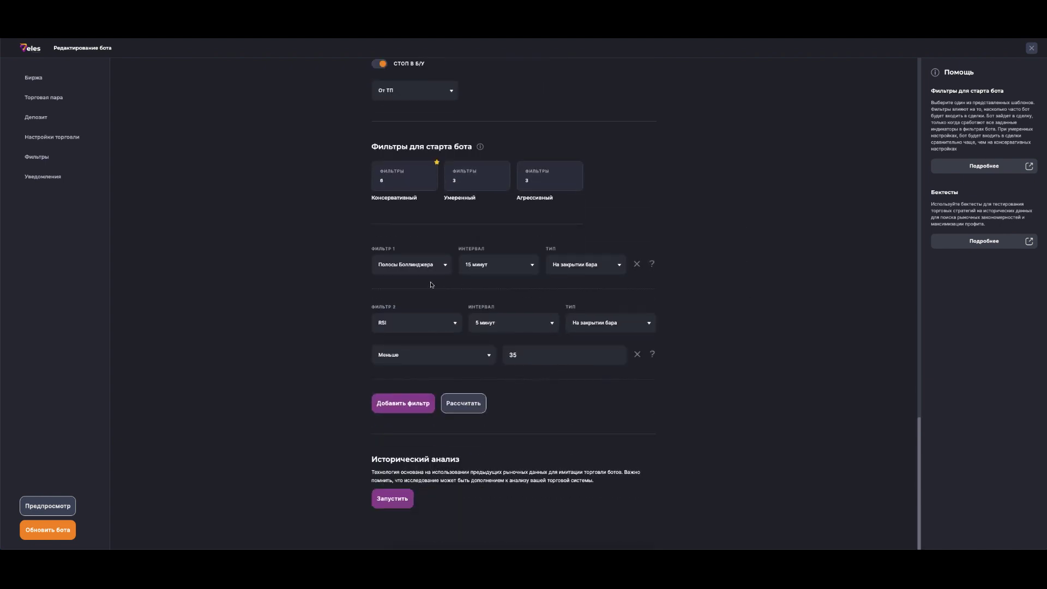
{"action": "left_click", "coordinate": [530, 267]}
{"action": "left_click", "coordinate": [494, 343]}
Run the historical analysis for the modified NEAR LONG | BT bot and view its results.
{"action": "left_click", "coordinate": [398, 499]}
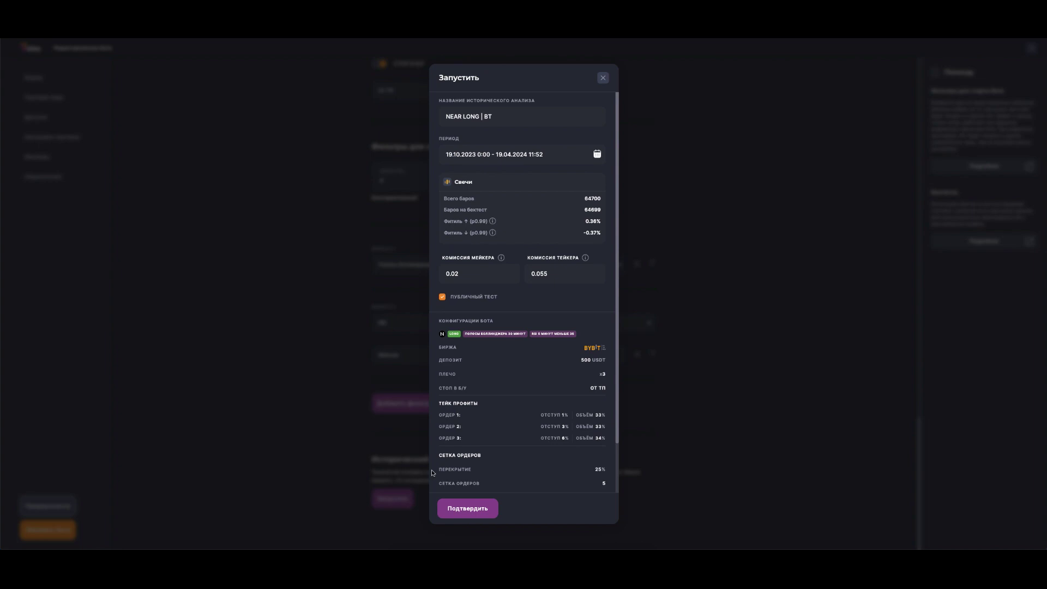
{"action": "left_click", "coordinate": [472, 509]}
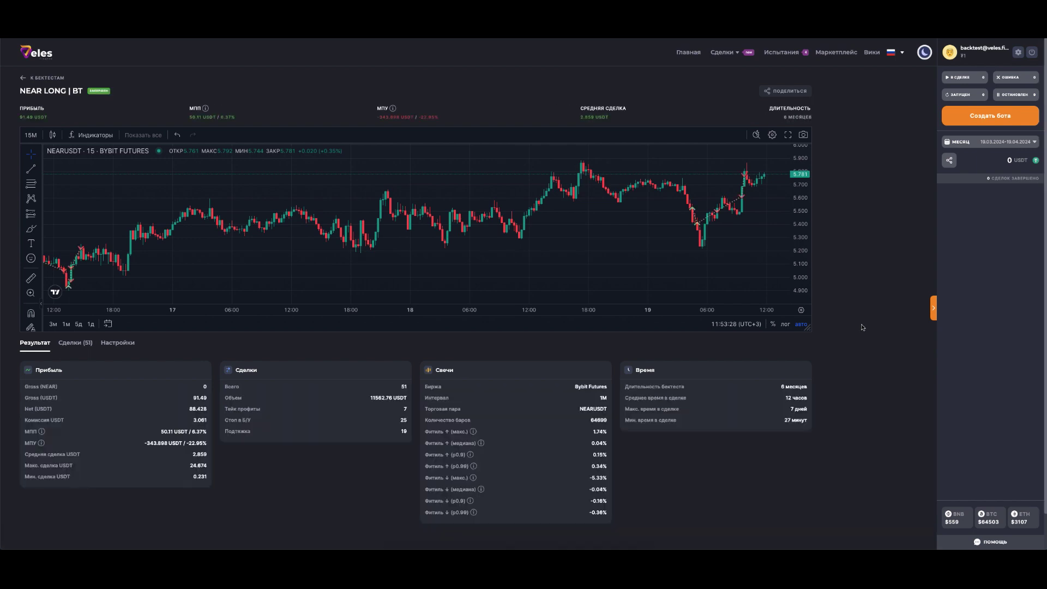
{"action": "scroll", "coordinate": [284, 430], "scroll_direction": "down", "scroll_amount": 2}
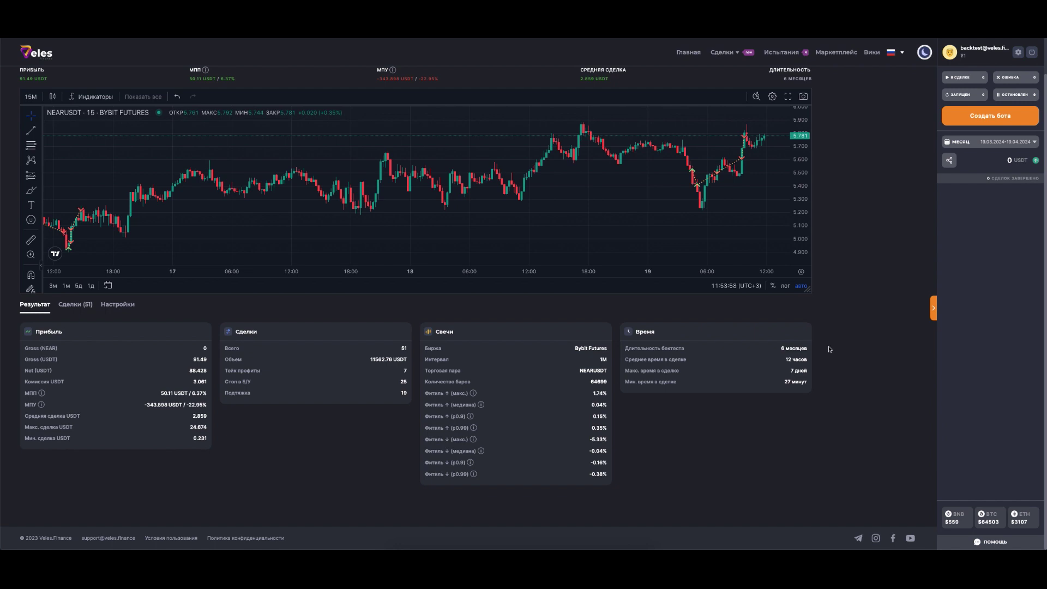
Return to the list of own bots and open ADA LONG | BT 1 order + sl for editing.
{"action": "left_click", "coordinate": [681, 55]}
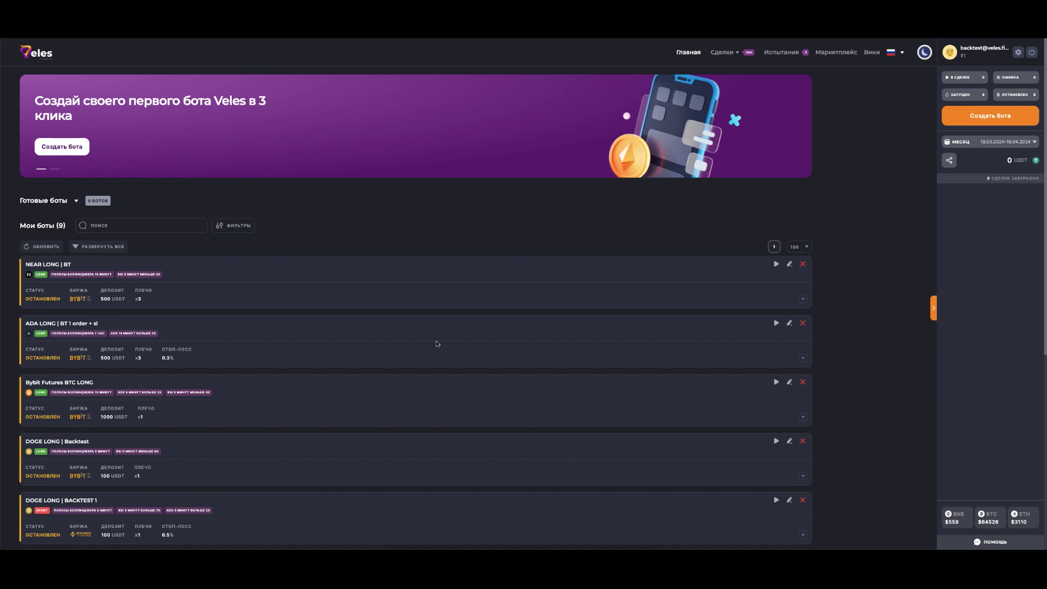
{"action": "left_click", "coordinate": [789, 324]}
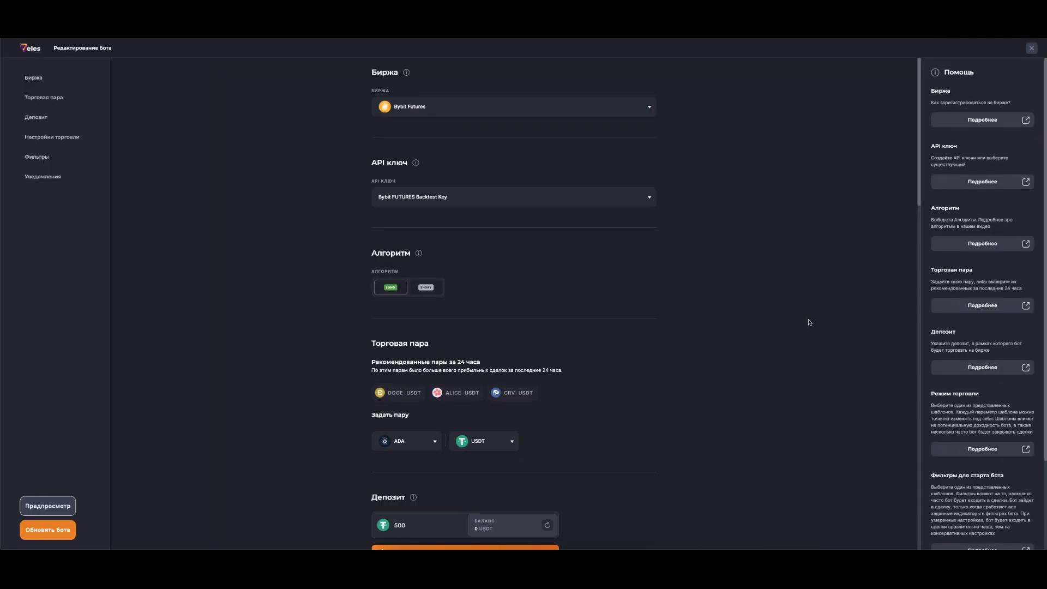
Review the ADA bot's trading pair, deposit, leverage, order, stop-loss, profit and start filter settings.
{"action": "scroll", "coordinate": [806, 322], "scroll_direction": "down", "scroll_amount": 3}
{"action": "scroll", "coordinate": [809, 322], "scroll_direction": "down", "scroll_amount": 3}
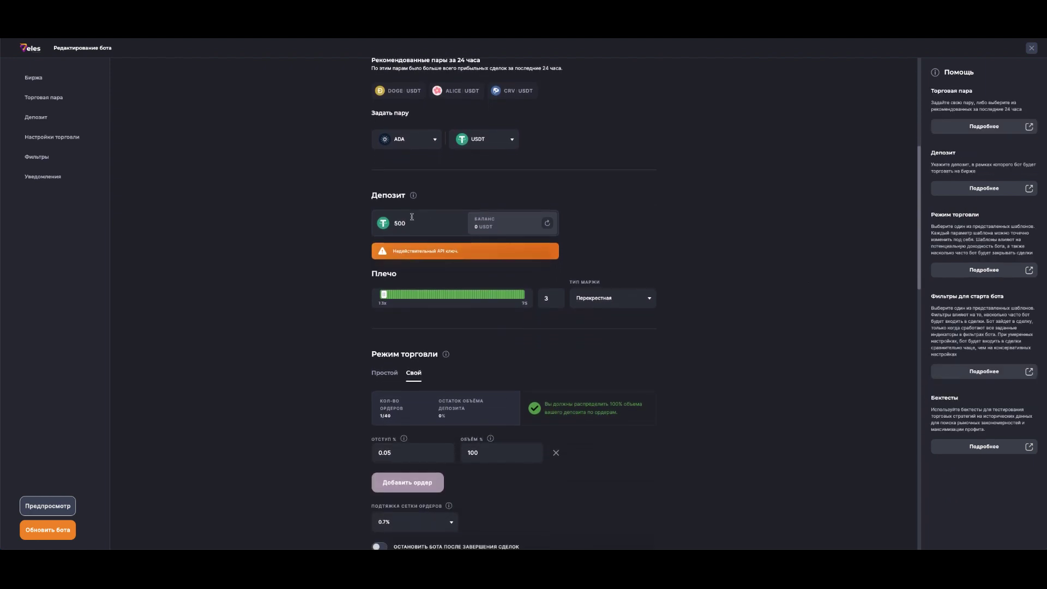
{"action": "scroll", "coordinate": [820, 262], "scroll_direction": "down", "scroll_amount": 3}
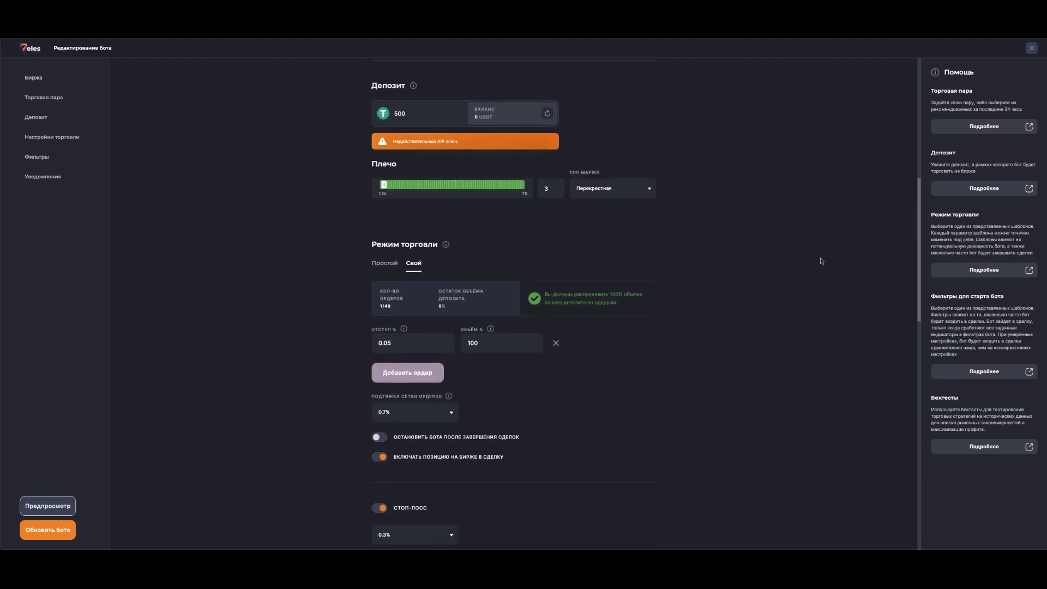
{"action": "scroll", "coordinate": [821, 261], "scroll_direction": "down", "scroll_amount": 1}
{"action": "scroll", "coordinate": [820, 261], "scroll_direction": "down", "scroll_amount": 2}
{"action": "scroll", "coordinate": [821, 260], "scroll_direction": "up", "scroll_amount": 4}
{"action": "scroll", "coordinate": [820, 261], "scroll_direction": "down", "scroll_amount": 3}
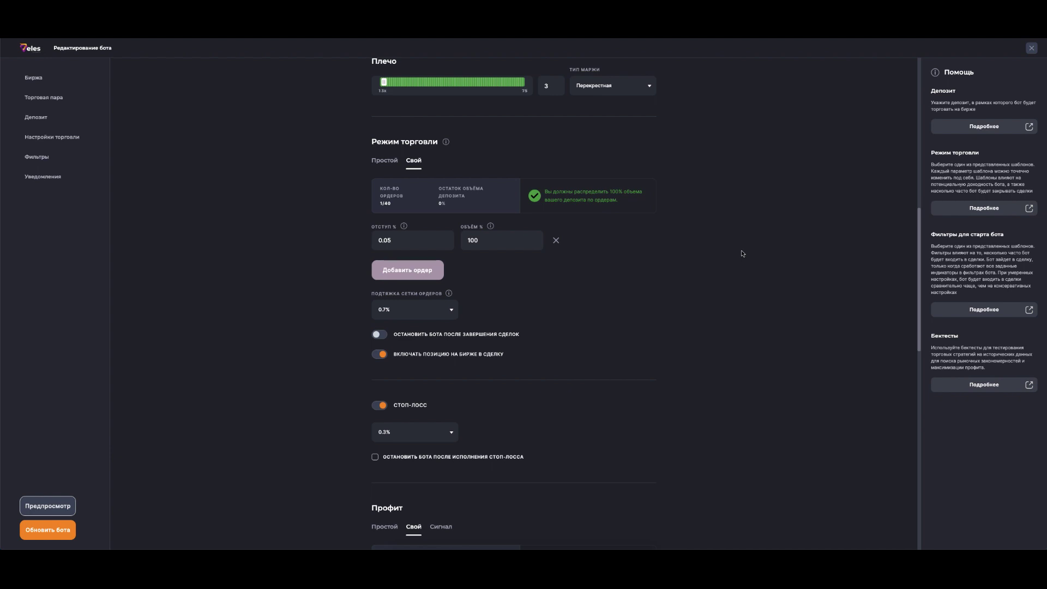
{"action": "scroll", "coordinate": [742, 254], "scroll_direction": "down", "scroll_amount": 3}
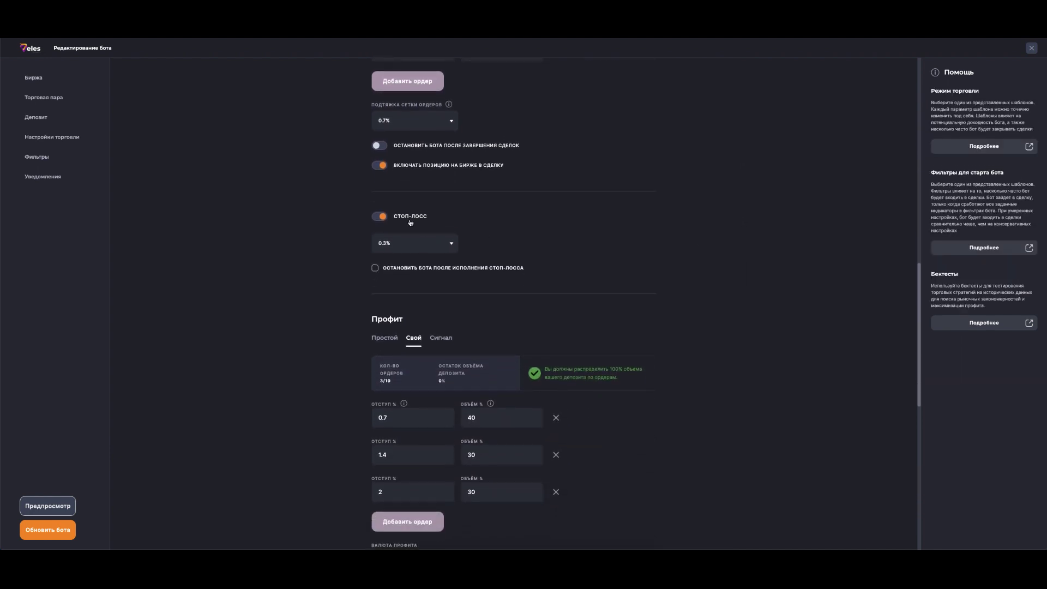
{"action": "scroll", "coordinate": [769, 264], "scroll_direction": "down", "scroll_amount": 2}
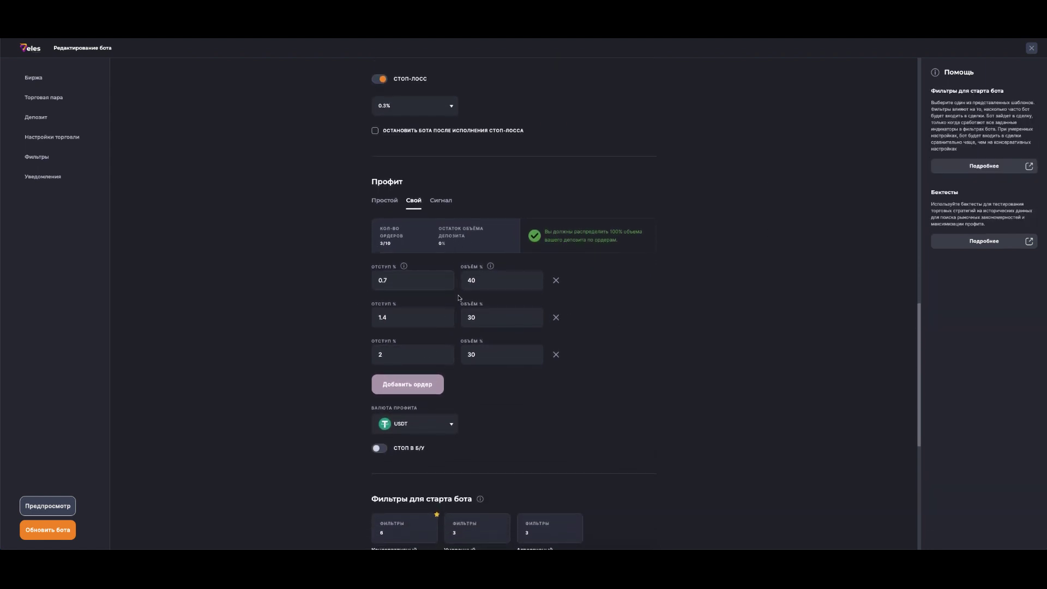
{"action": "scroll", "coordinate": [676, 316], "scroll_direction": "down", "scroll_amount": 4}
{"action": "scroll", "coordinate": [675, 316], "scroll_direction": "down", "scroll_amount": 2}
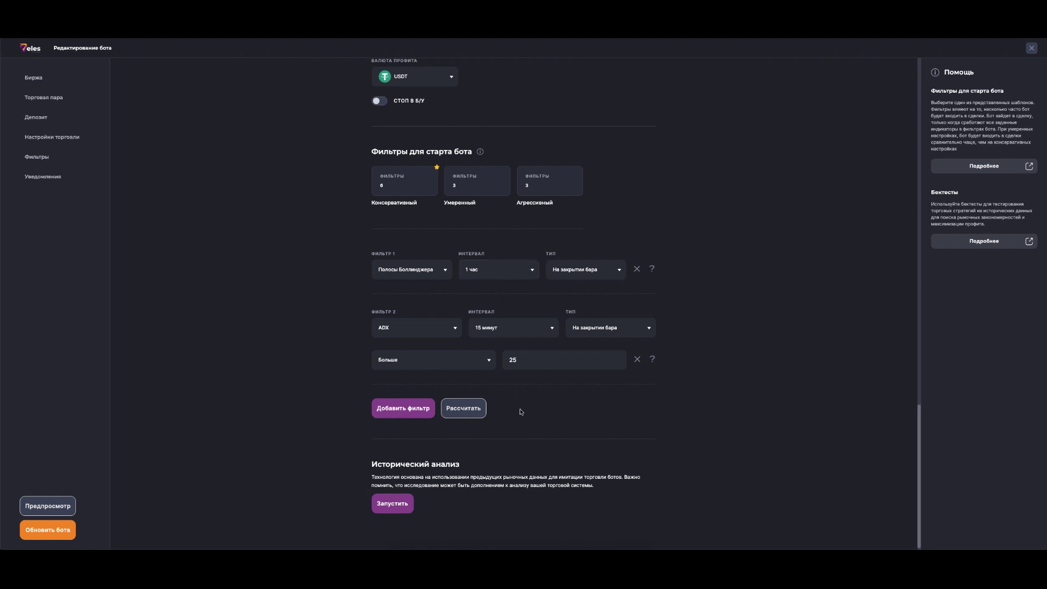
Run the historical analysis for ADA LONG | BT 1 order + sl and view its results.
{"action": "left_click", "coordinate": [390, 505]}
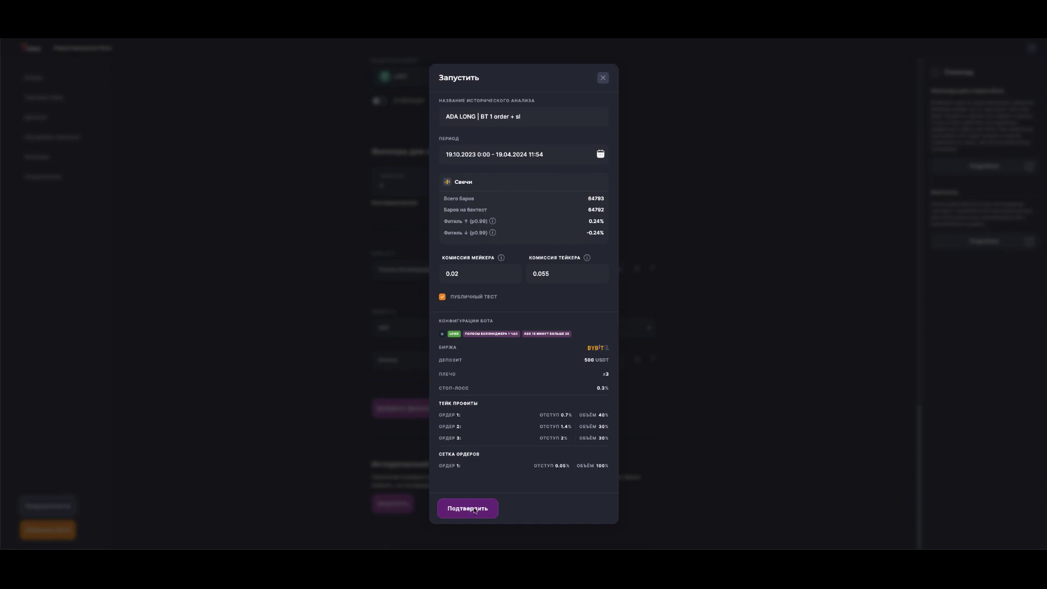
{"action": "left_click", "coordinate": [475, 509]}
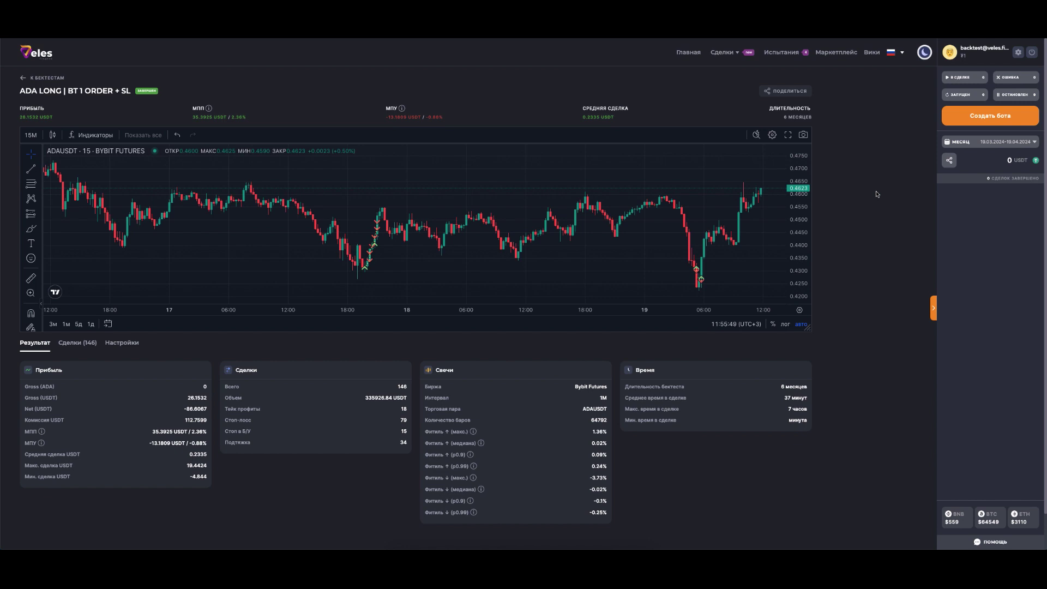
{"action": "scroll", "coordinate": [877, 194], "scroll_direction": "down", "scroll_amount": 1}
Return to the main page and start creating a new bot on the Bybit Futures exchange.
{"action": "left_click", "coordinate": [686, 53]}
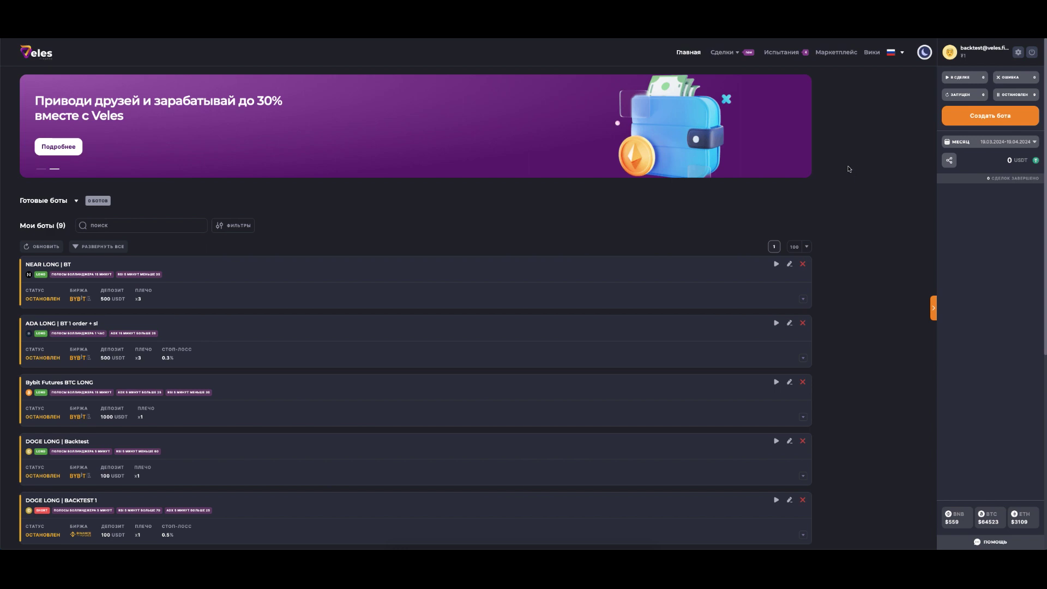
{"action": "left_click", "coordinate": [997, 115]}
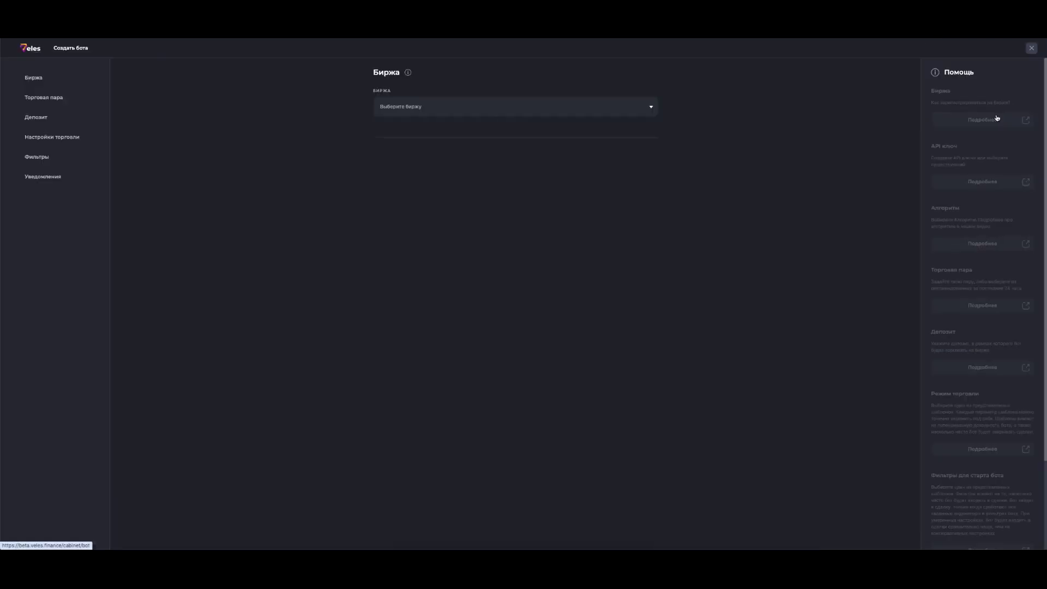
{"action": "left_click", "coordinate": [651, 106]}
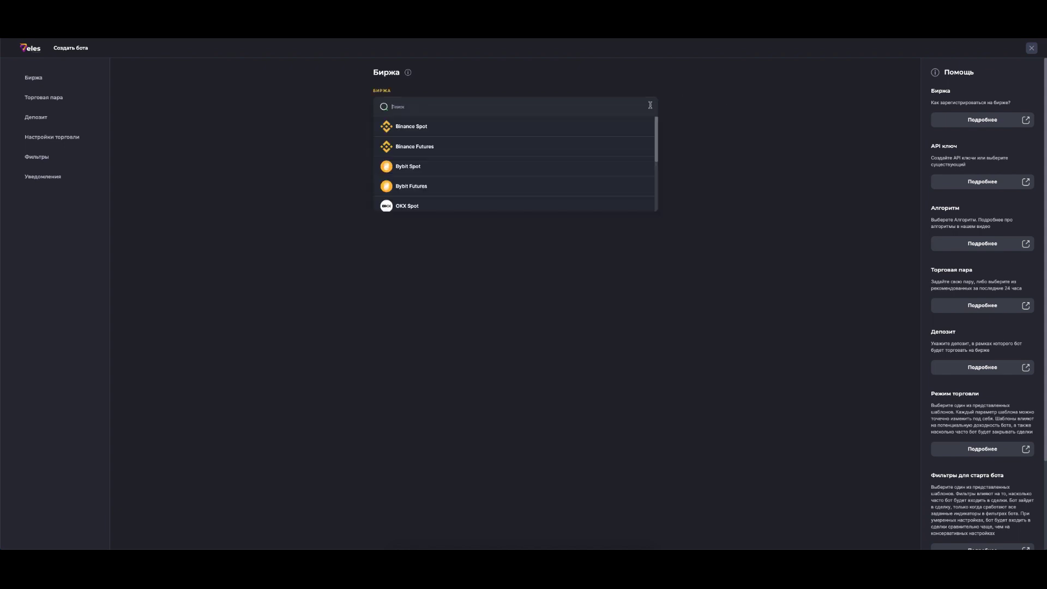
{"action": "left_click", "coordinate": [450, 187]}
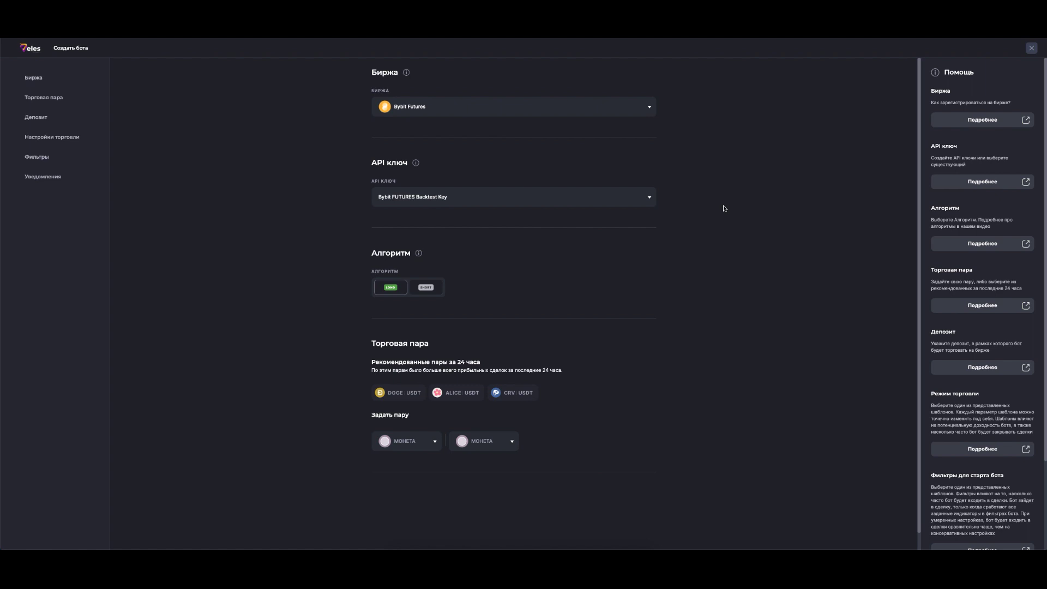
{"action": "scroll", "coordinate": [724, 208], "scroll_direction": "down", "scroll_amount": 1}
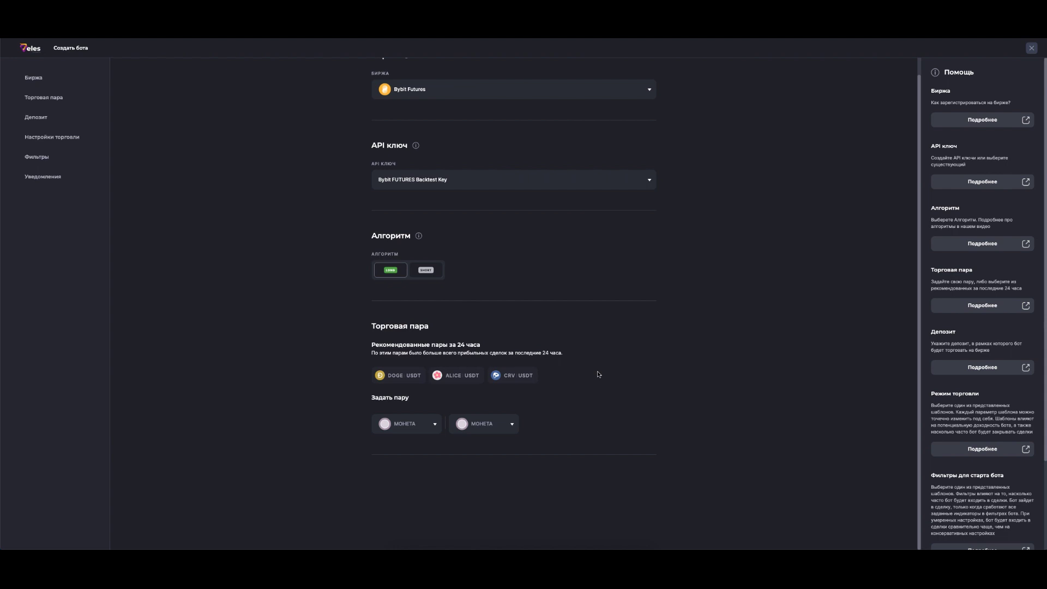
{"action": "left_click", "coordinate": [434, 426]}
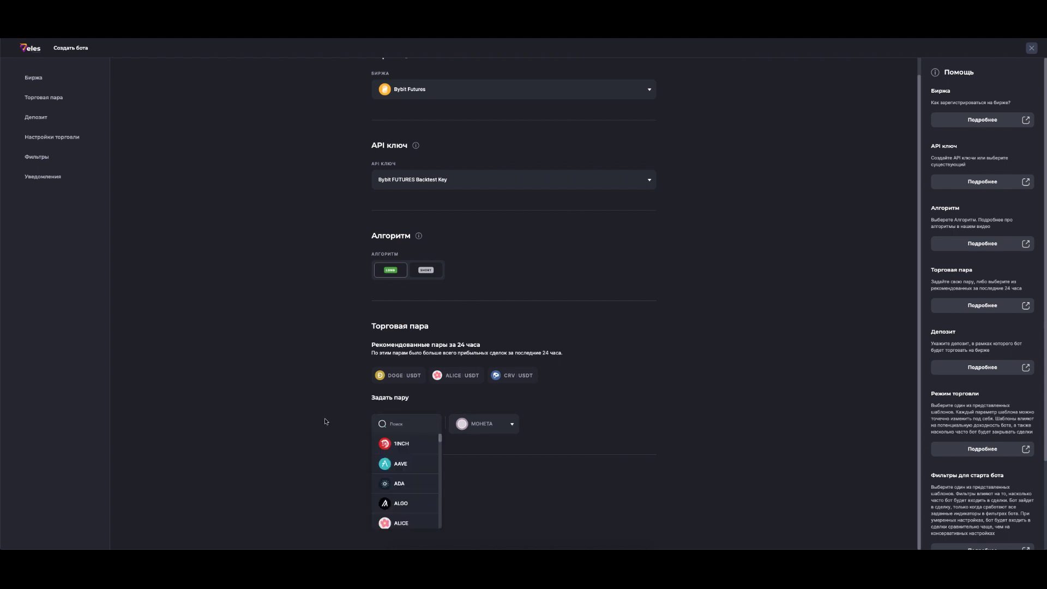
{"action": "scroll", "coordinate": [398, 460], "scroll_direction": "down", "scroll_amount": 3}
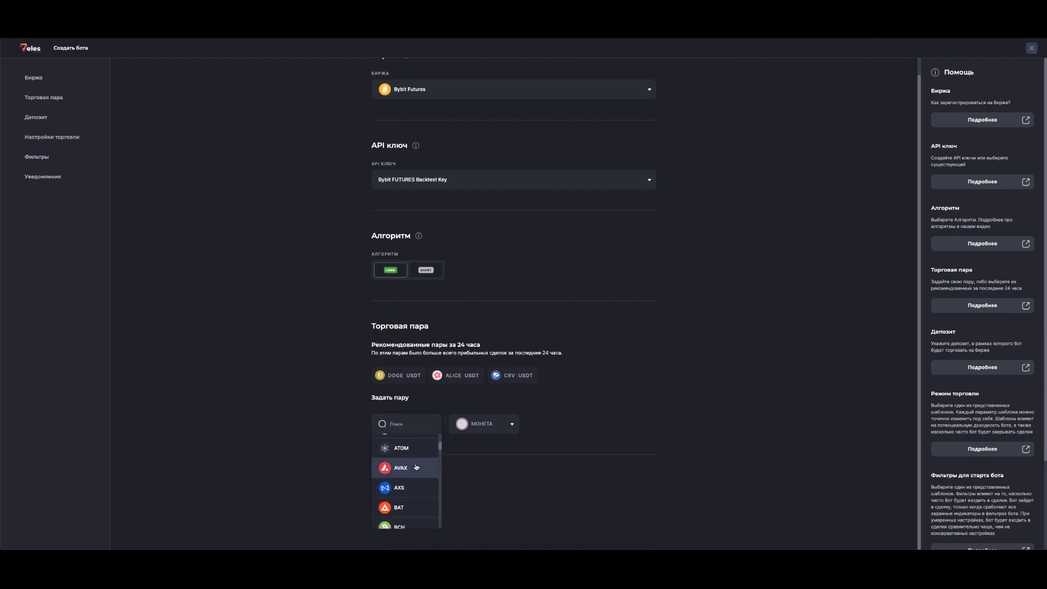
{"action": "scroll", "coordinate": [421, 467], "scroll_direction": "down", "scroll_amount": 3}
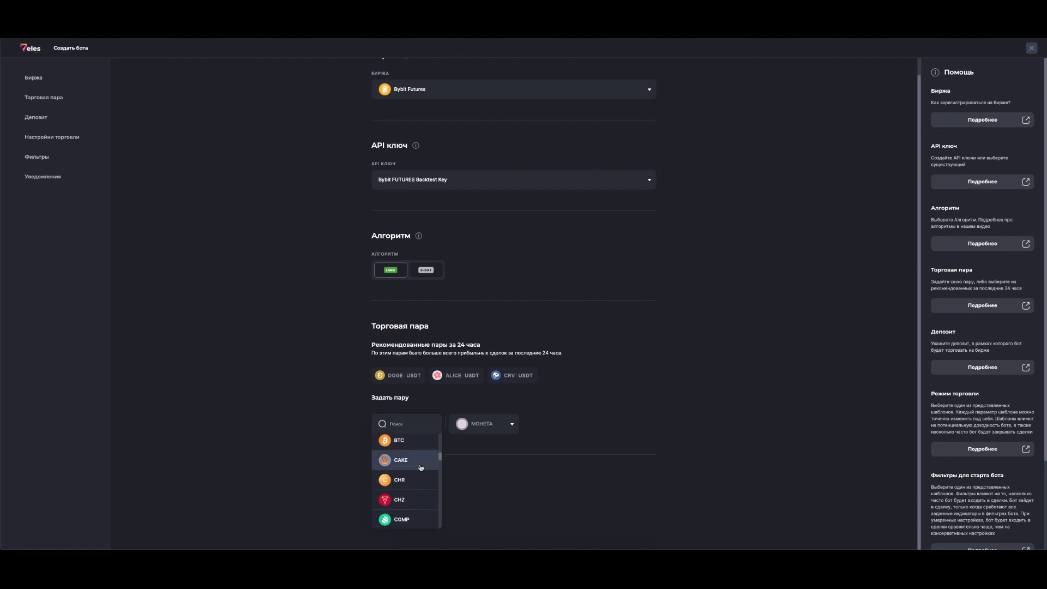
{"action": "scroll", "coordinate": [421, 467], "scroll_direction": "down", "scroll_amount": 3}
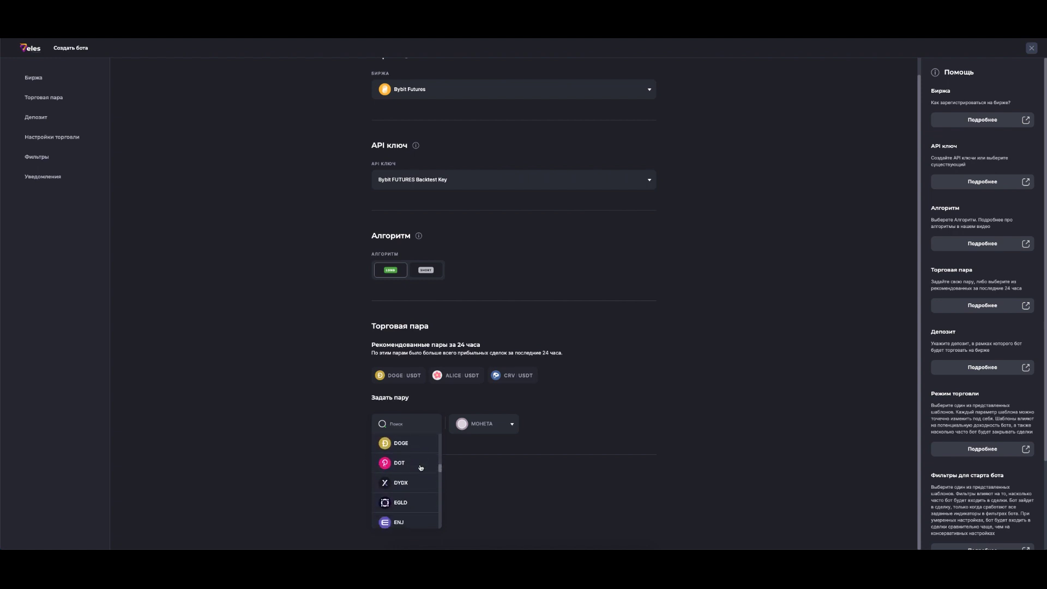
{"action": "scroll", "coordinate": [420, 468], "scroll_direction": "down", "scroll_amount": 3}
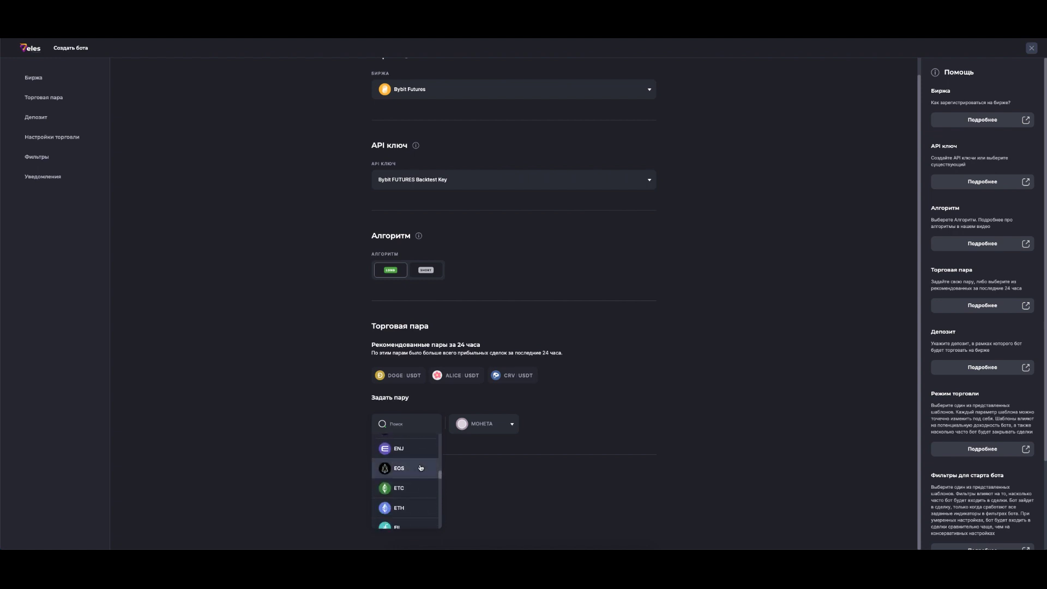
{"action": "scroll", "coordinate": [421, 467], "scroll_direction": "down", "scroll_amount": 2}
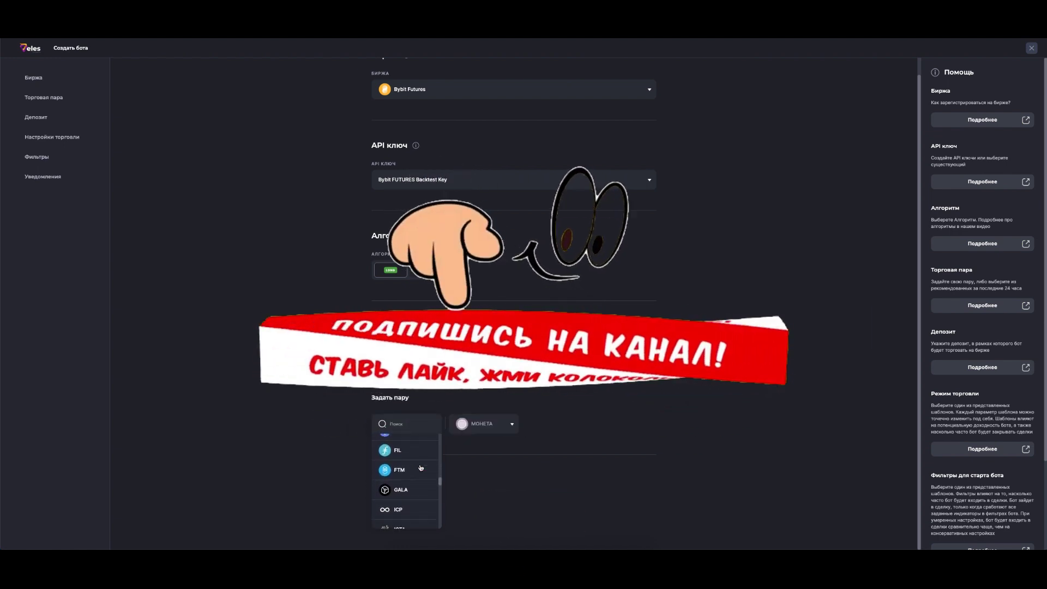
{"action": "left_click", "coordinate": [440, 385]}
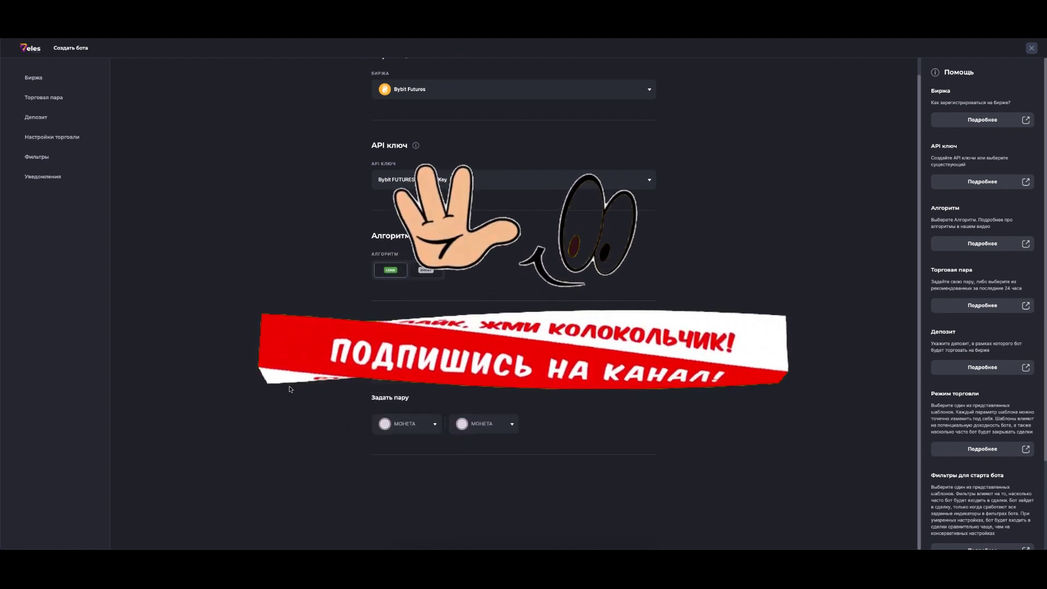
Choose the recommended ALICE/USDT trading pair and set the deposit to 500 USDT.
{"action": "left_click", "coordinate": [440, 382]}
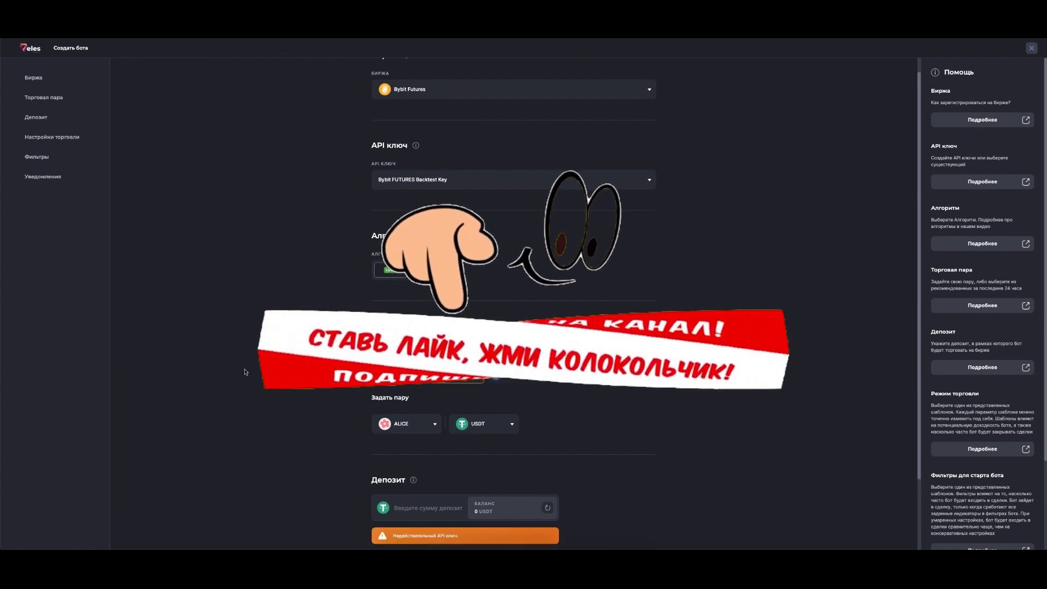
{"action": "scroll", "coordinate": [246, 372], "scroll_direction": "down", "scroll_amount": 1}
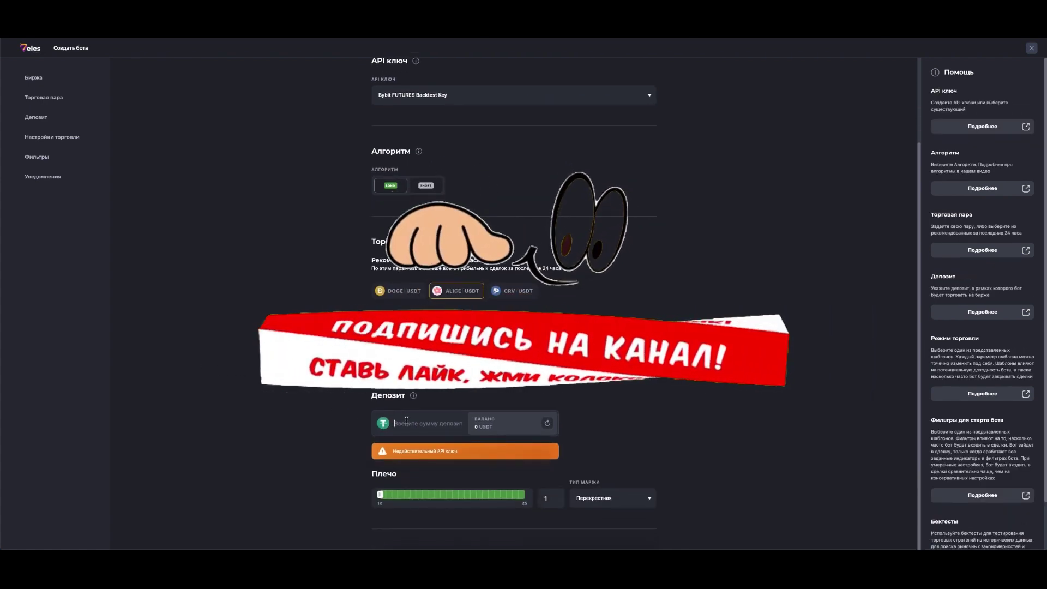
{"action": "type", "text": "50"}
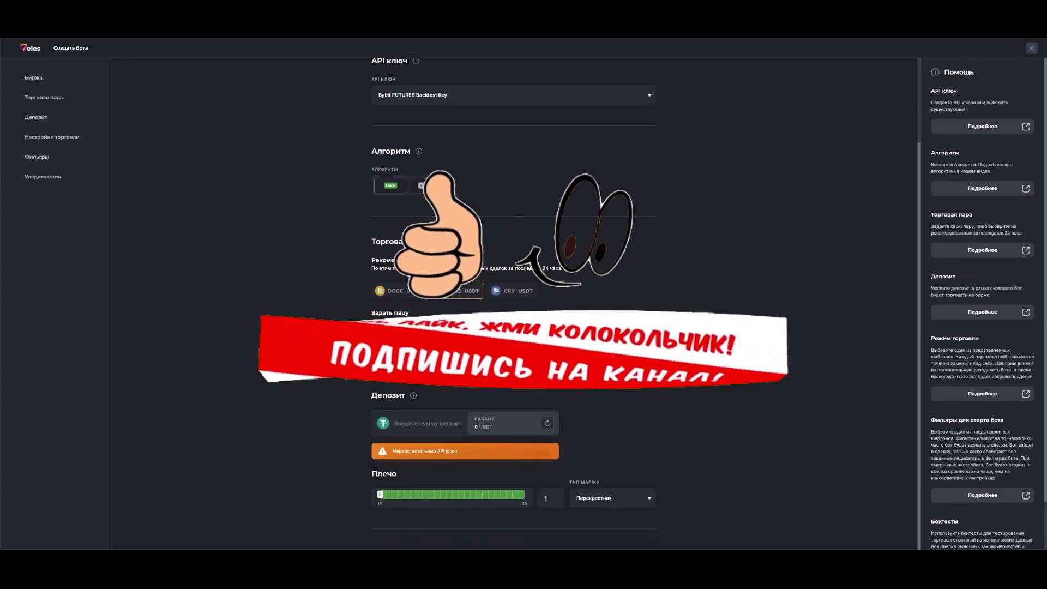
{"action": "type", "text": "0"}
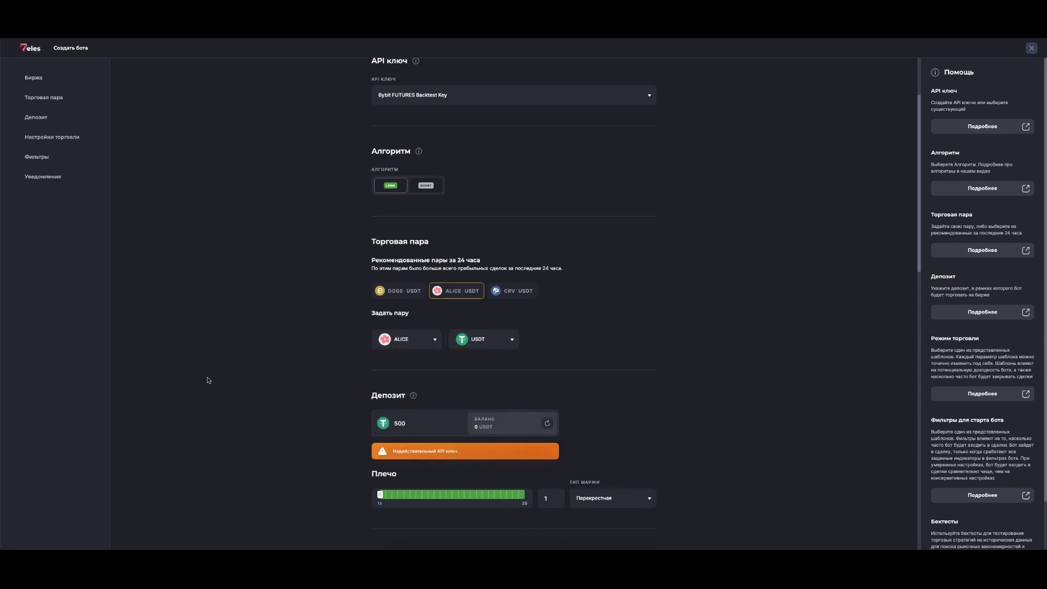
Set the new bot's leverage (Плечо) to 5.
{"action": "scroll", "coordinate": [218, 380], "scroll_direction": "down", "scroll_amount": 1}
{"action": "scroll", "coordinate": [218, 380], "scroll_direction": "down", "scroll_amount": 2}
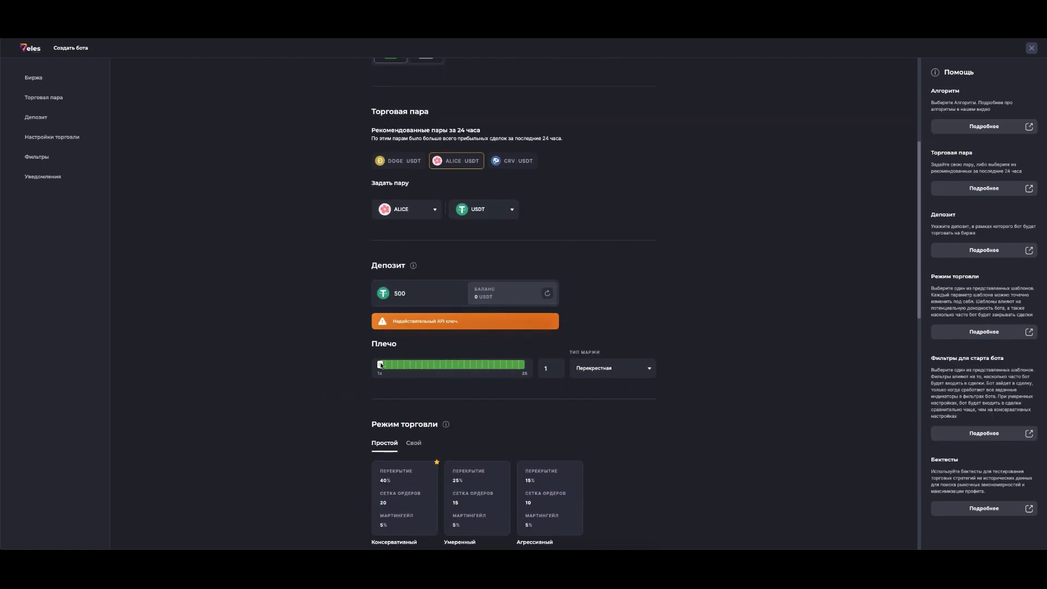
{"action": "left_click_drag", "start_coordinate": [382, 366], "coordinate": [394, 365]}
Apply the aggressive (Агрессивный) trading mode template and enable logarithmic price distribution.
{"action": "scroll", "coordinate": [259, 409], "scroll_direction": "down", "scroll_amount": 5}
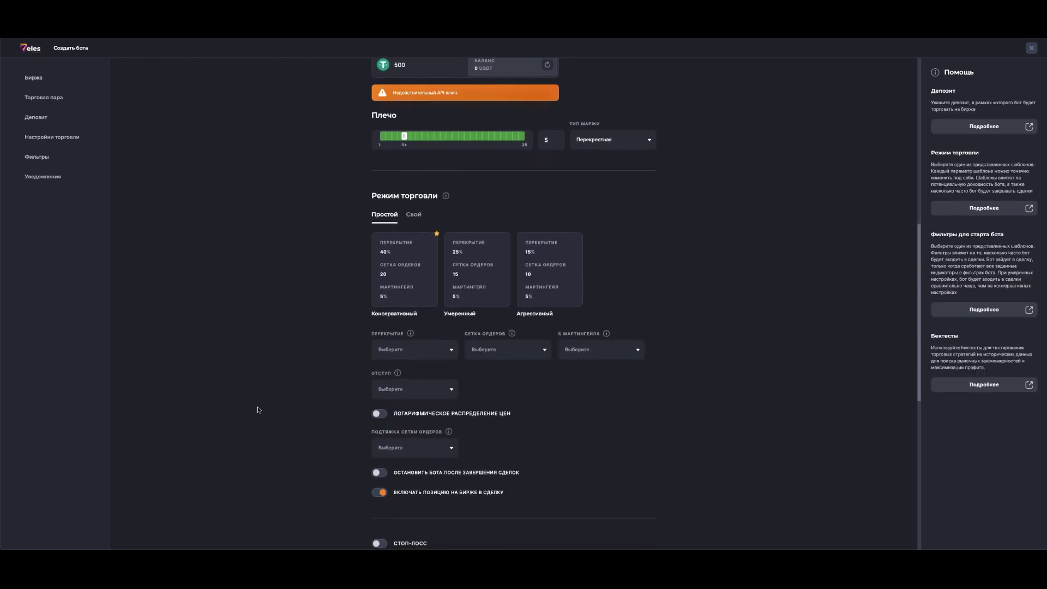
{"action": "left_click", "coordinate": [546, 254]}
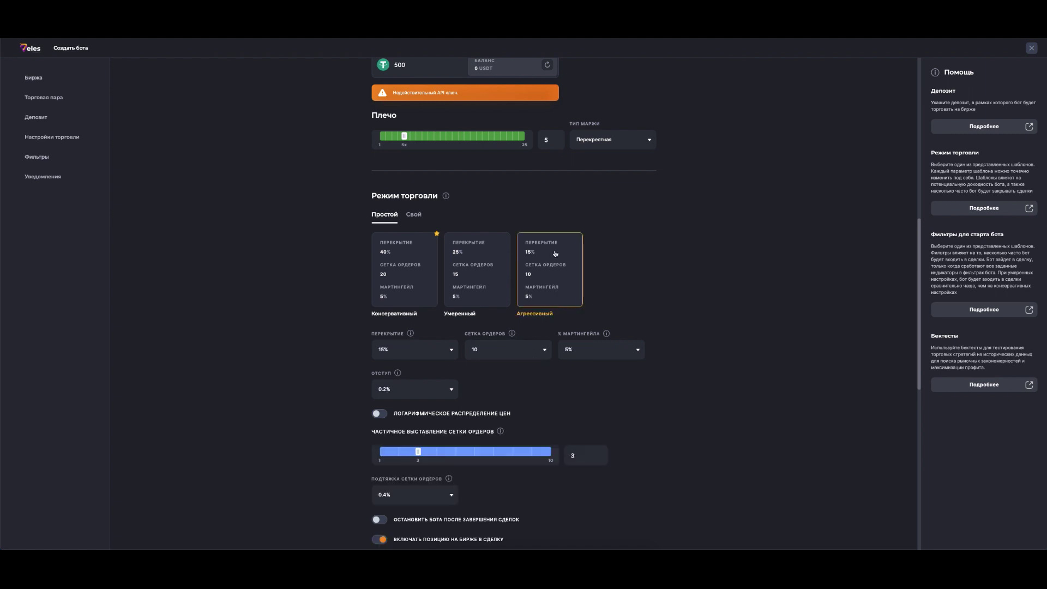
{"action": "left_click", "coordinate": [379, 414]}
{"action": "scroll", "coordinate": [298, 422], "scroll_direction": "down", "scroll_amount": 3}
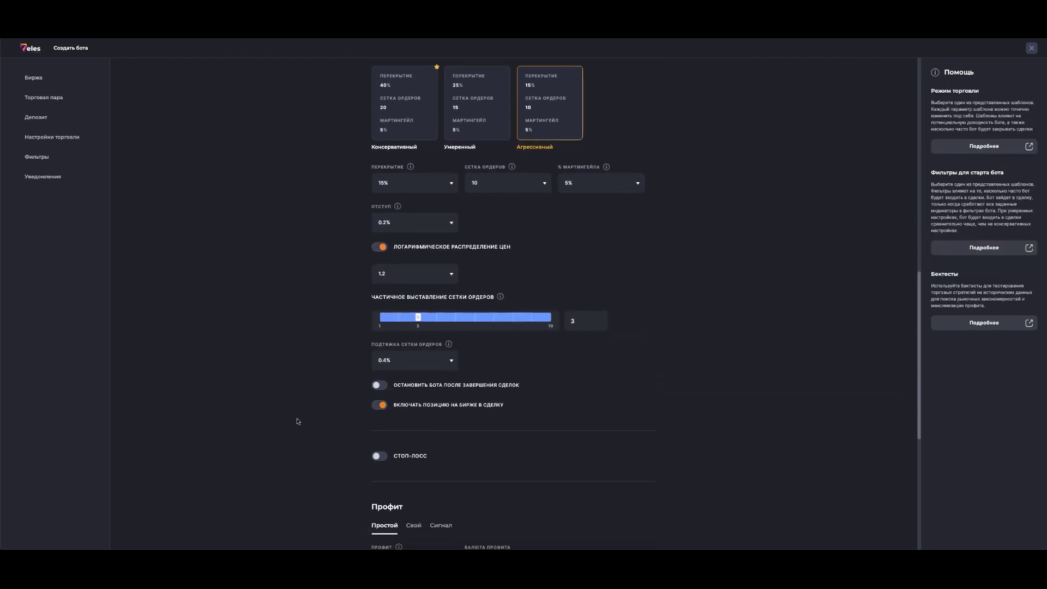
{"action": "scroll", "coordinate": [329, 371], "scroll_direction": "down", "scroll_amount": 3}
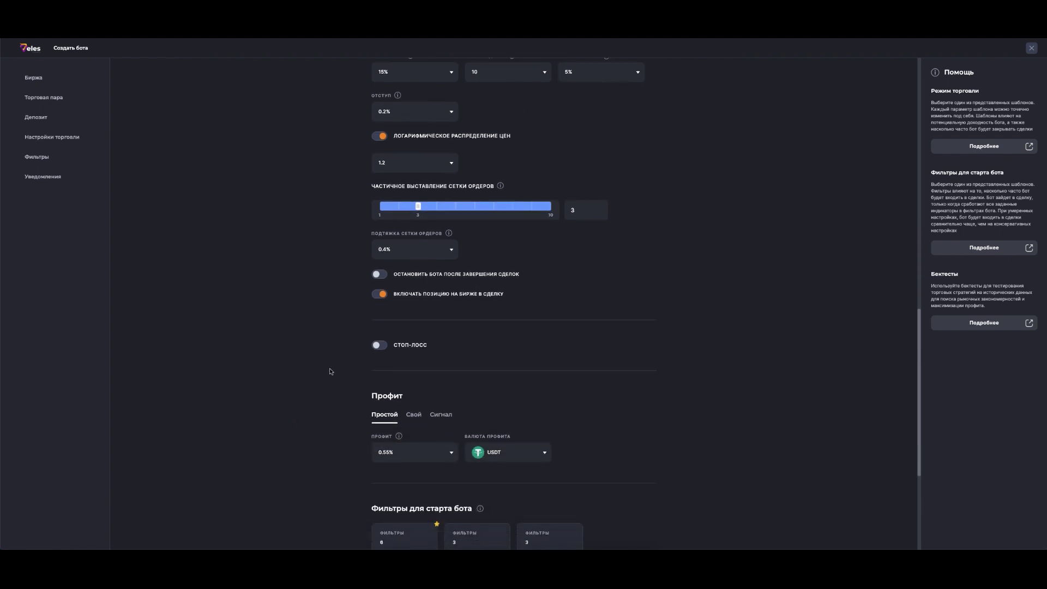
{"action": "scroll", "coordinate": [330, 371], "scroll_direction": "down", "scroll_amount": 1}
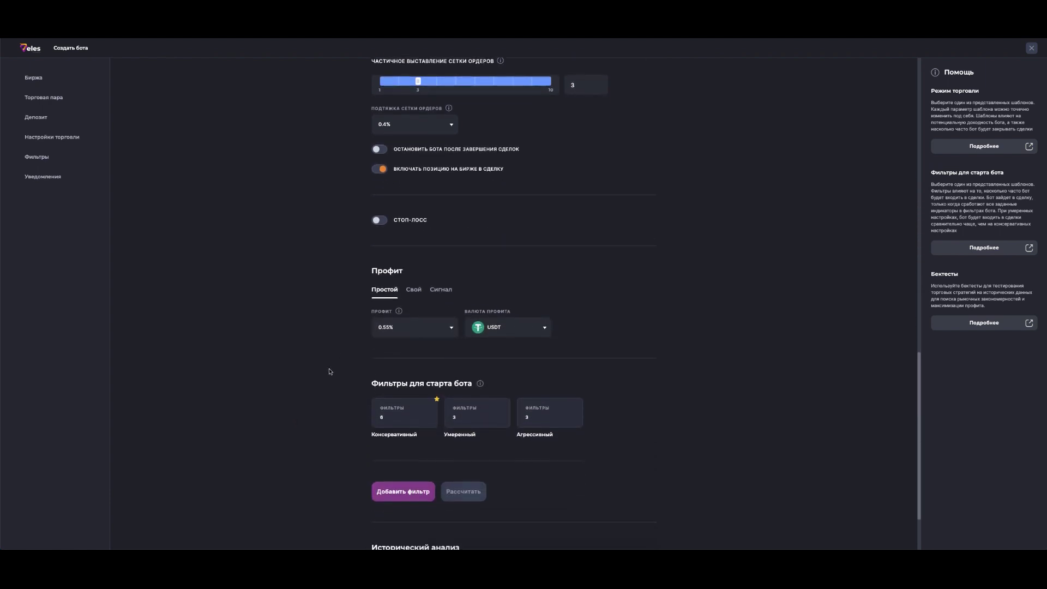
Switch the profit mode to custom (Свой) and add a first order with a 0.5% offset and 50% volume.
{"action": "left_click", "coordinate": [416, 291]}
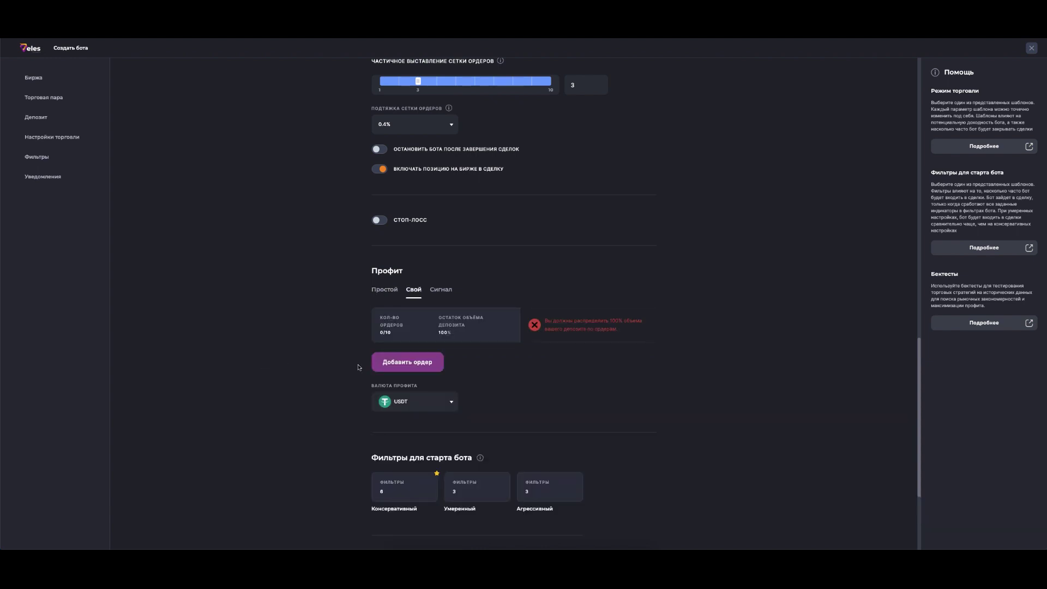
{"action": "left_click", "coordinate": [398, 364]}
{"action": "left_click", "coordinate": [404, 371]}
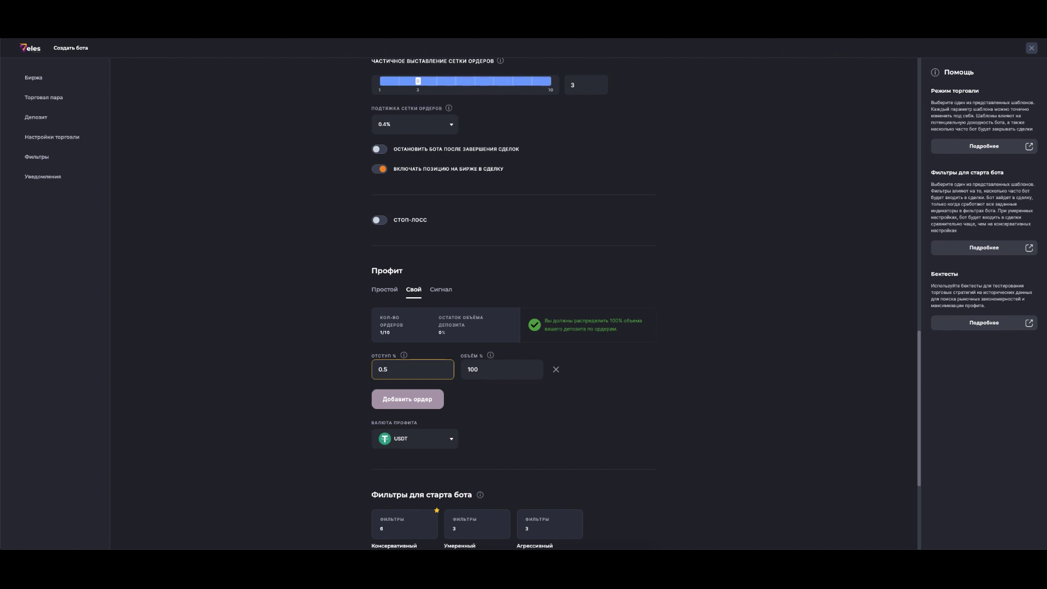
{"action": "left_click", "coordinate": [484, 370]}
{"action": "key", "text": "BackSpace"}
{"action": "key", "text": "BackSpace"}
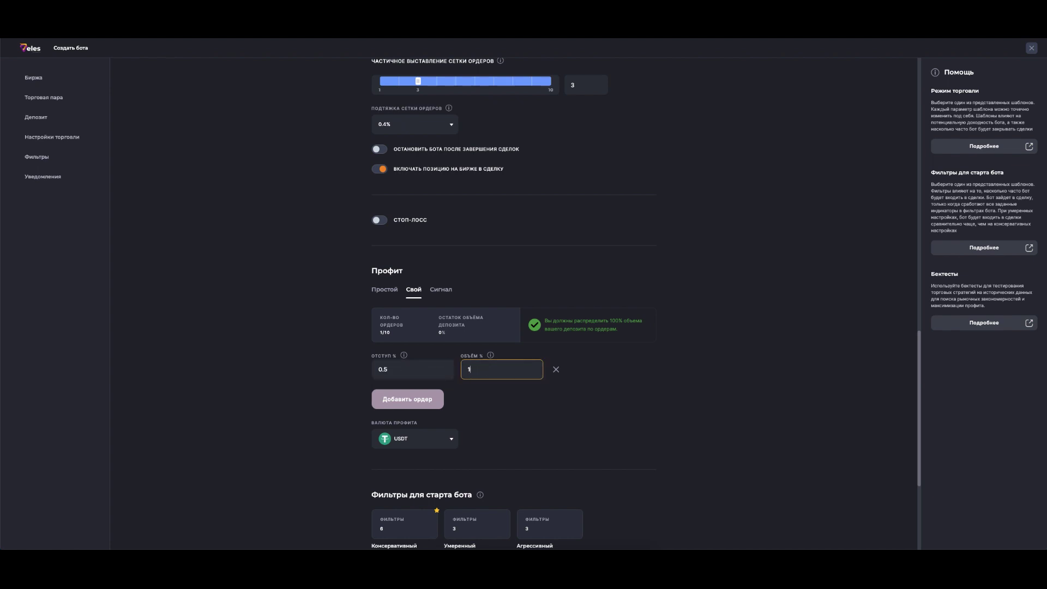
{"action": "type", "text": "50"}
Add a second profit order with a 1% offset and 25% volume.
{"action": "double_click", "coordinate": [405, 403]}
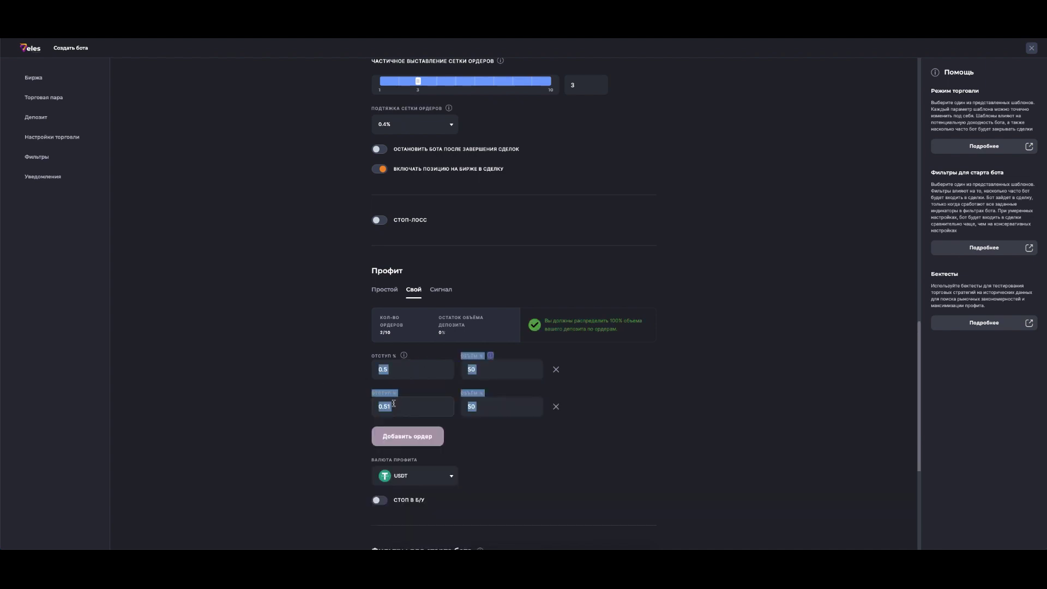
{"action": "left_click", "coordinate": [405, 409]}
{"action": "left_click", "coordinate": [398, 406]}
{"action": "key", "text": "BackSpace"}
{"action": "key", "text": "BackSpace"}
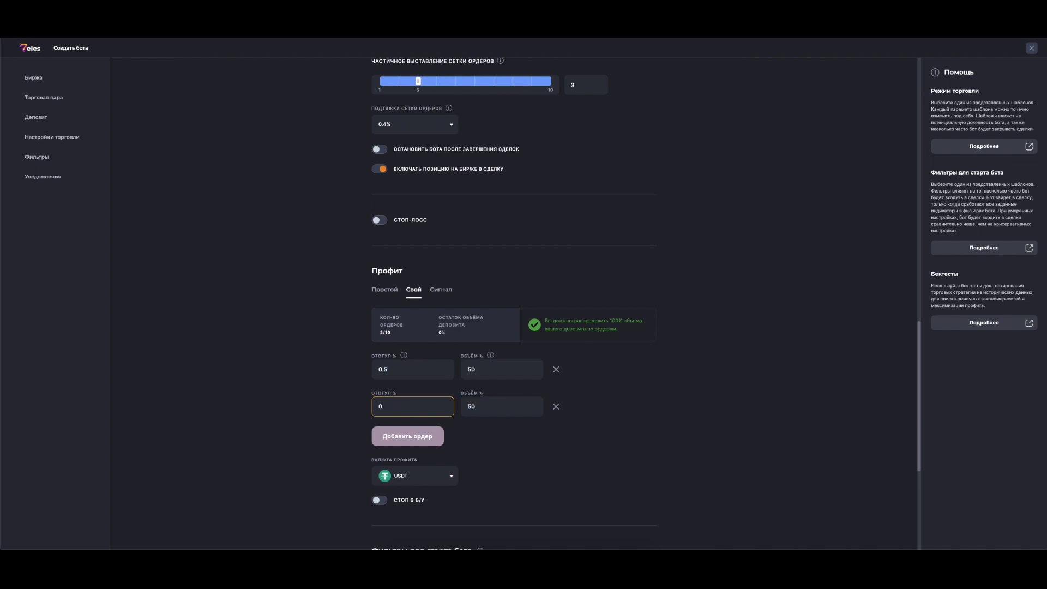
{"action": "type", "text": "1"}
{"action": "left_click", "coordinate": [476, 406]}
{"action": "key", "text": "BackSpace"}
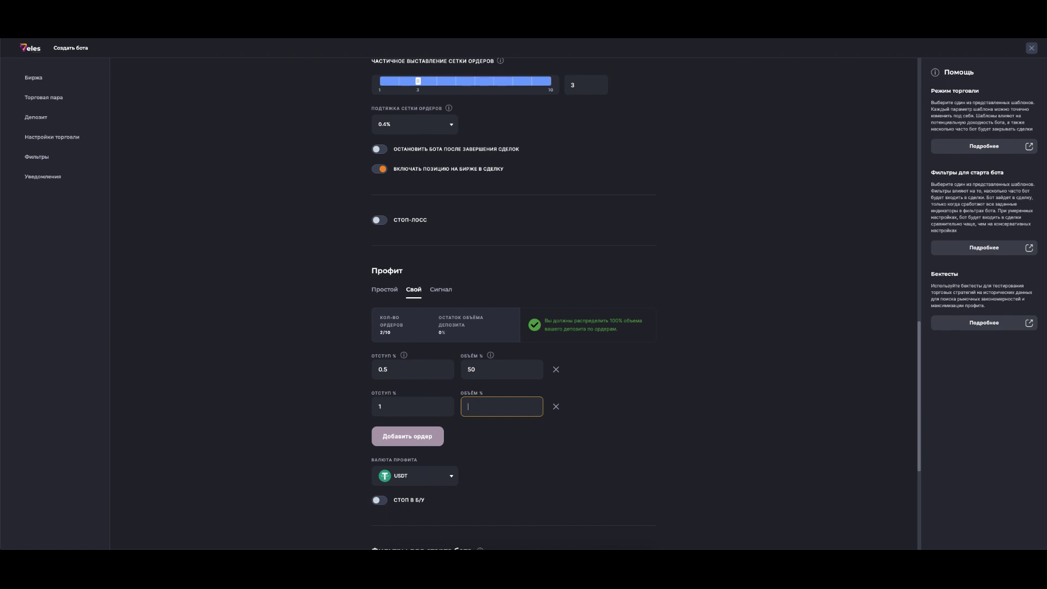
{"action": "type", "text": "25"}
{"action": "left_click", "coordinate": [260, 429]}
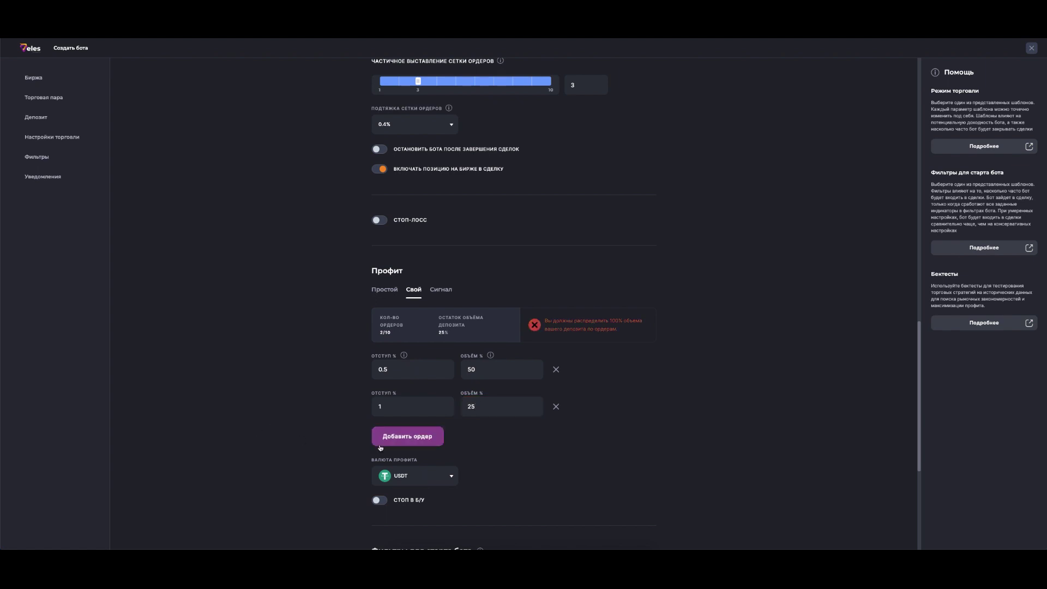
Add a third profit order with a 2% offset and 25% volume.
{"action": "left_click", "coordinate": [399, 441]}
{"action": "left_click", "coordinate": [402, 444]}
{"action": "key", "text": "BackSpace"}
{"action": "key", "text": "BackSpace"}
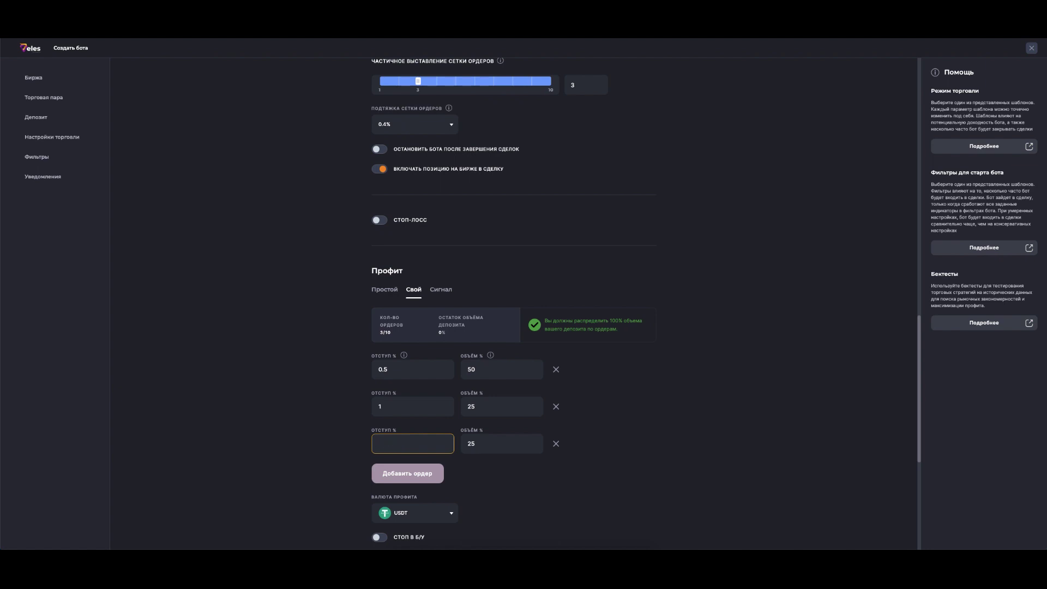
{"action": "left_click", "coordinate": [244, 444]}
Enable the breakeven stop (Стоп в Б/У) and base it on the take profit (От ТП).
{"action": "scroll", "coordinate": [250, 444], "scroll_direction": "down", "scroll_amount": 2}
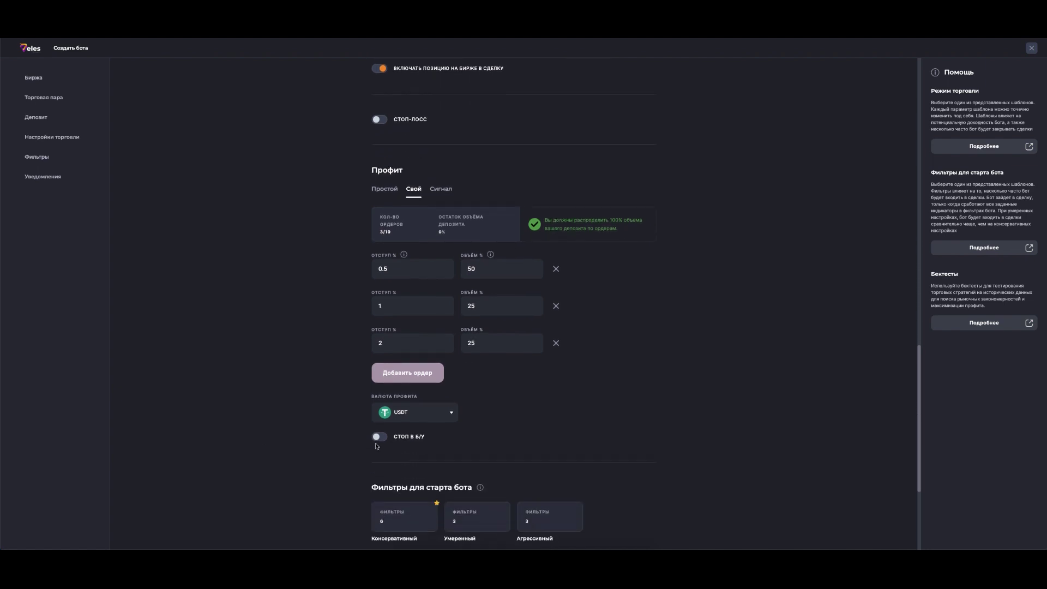
{"action": "left_click", "coordinate": [380, 436]}
{"action": "left_click", "coordinate": [404, 462]}
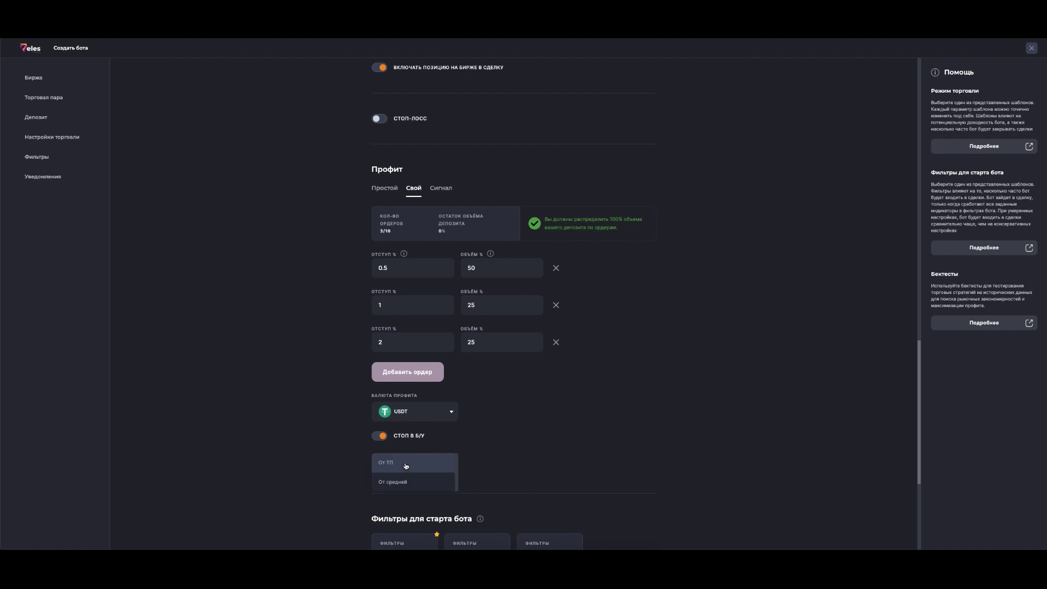
{"action": "left_click", "coordinate": [389, 464]}
Apply the conservative (Консервативный) start filter template and review its filters.
{"action": "scroll", "coordinate": [305, 450], "scroll_direction": "down", "scroll_amount": 3}
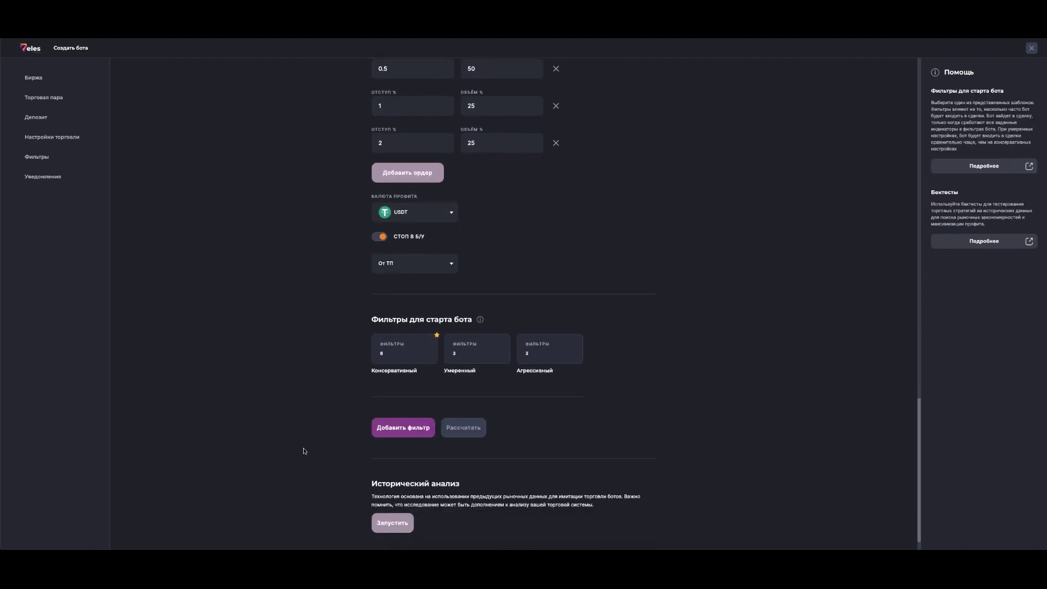
{"action": "left_click", "coordinate": [407, 357]}
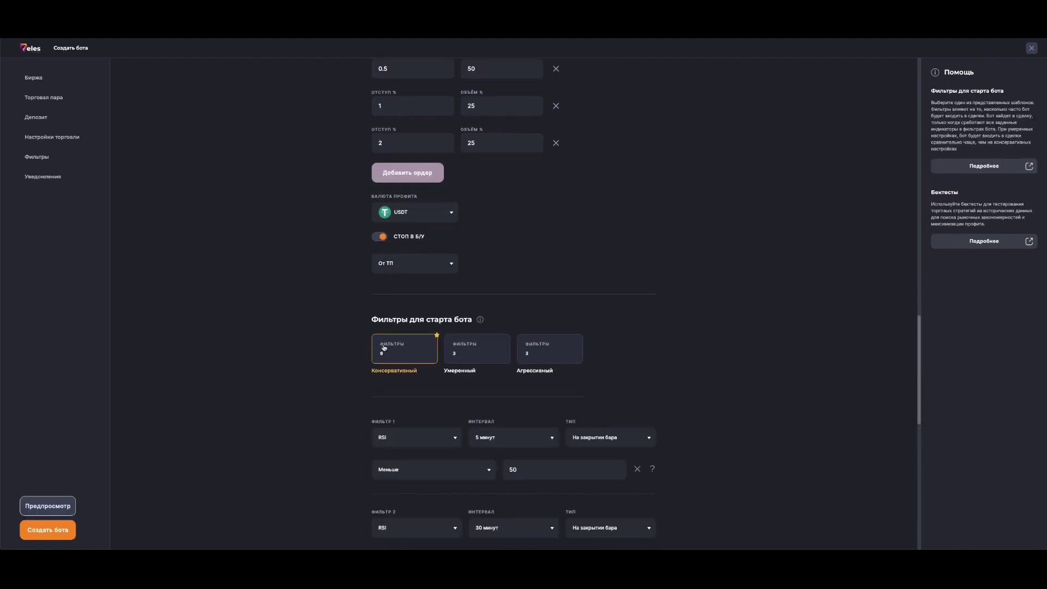
{"action": "scroll", "coordinate": [257, 368], "scroll_direction": "down", "scroll_amount": 5}
{"action": "scroll", "coordinate": [257, 367], "scroll_direction": "down", "scroll_amount": 6}
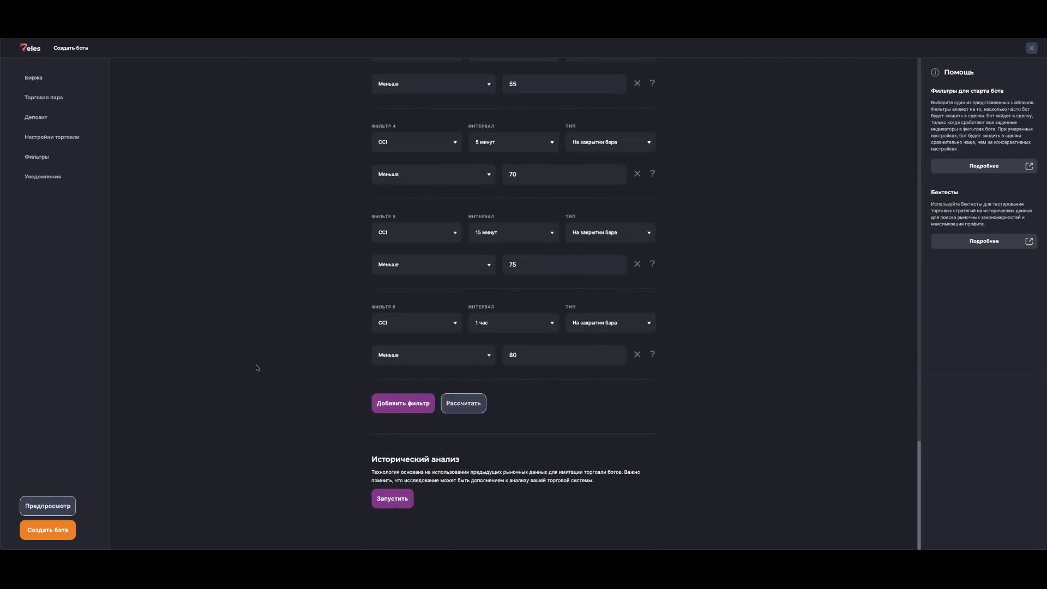
Add a seventh start filter using Bollinger Bands (Полосы Боллинджера) with a 15-minute interval.
{"action": "left_click", "coordinate": [410, 407]}
{"action": "left_click", "coordinate": [511, 417]}
{"action": "left_click", "coordinate": [506, 471]}
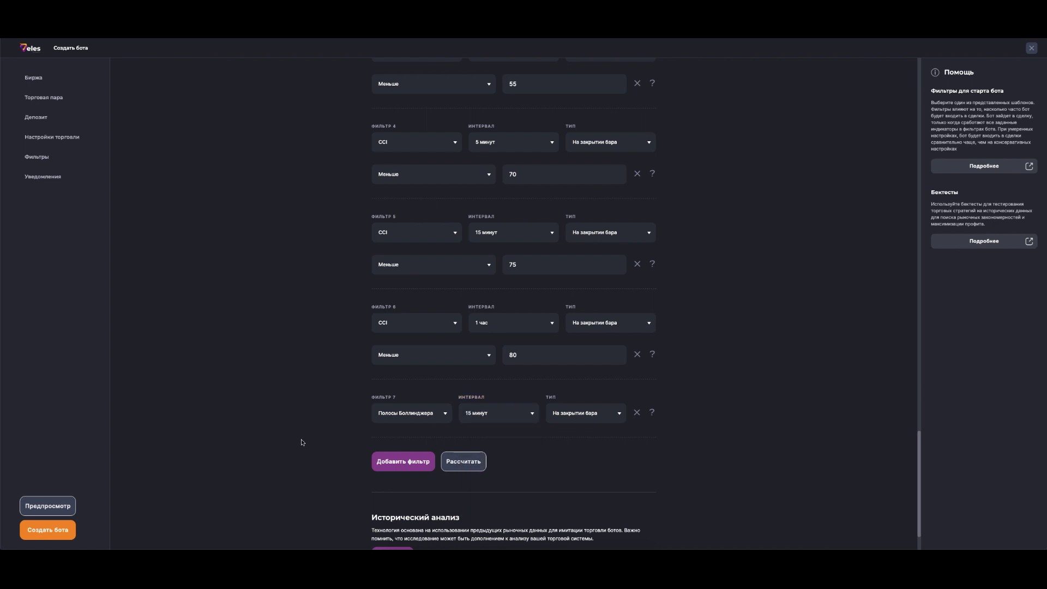
Run a 6-month historical analysis of the ALICE/USDT bot and review the backtest results.
{"action": "scroll", "coordinate": [303, 442], "scroll_direction": "down", "scroll_amount": 1}
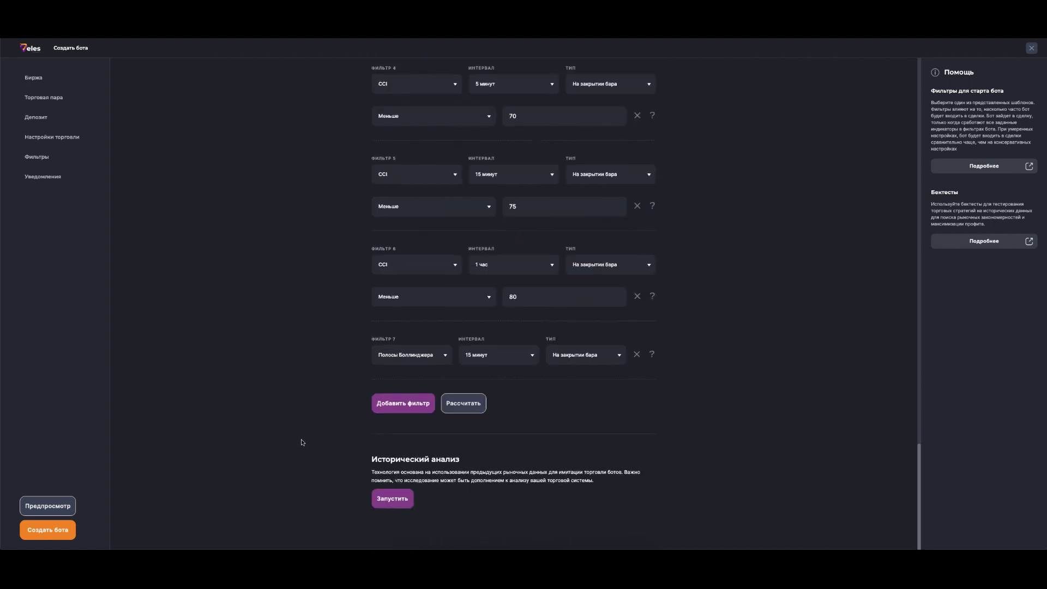
{"action": "left_click", "coordinate": [389, 501]}
{"action": "left_click", "coordinate": [471, 511]}
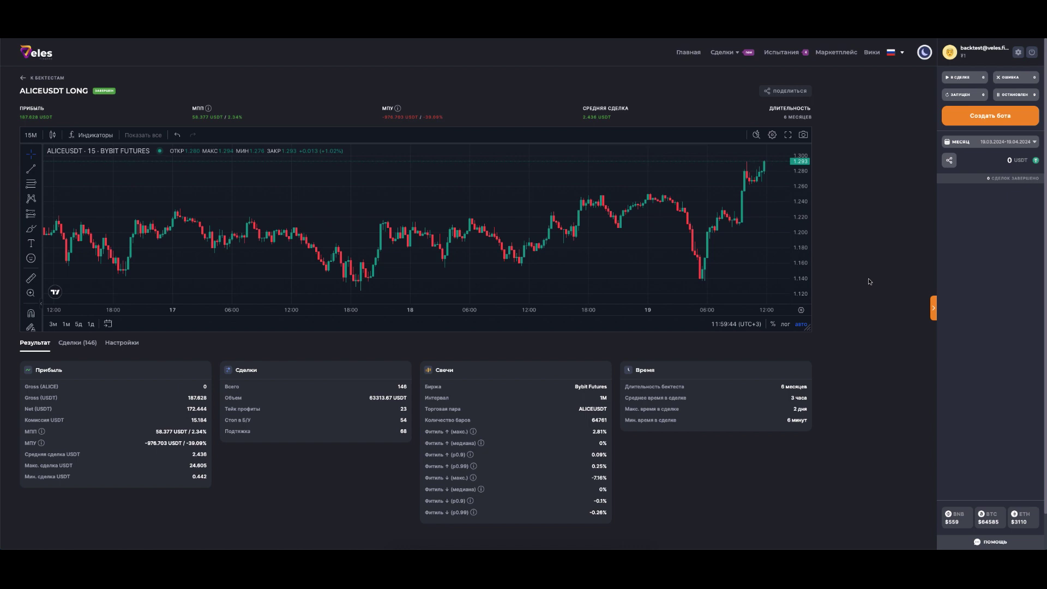
{"action": "scroll", "coordinate": [870, 281], "scroll_direction": "down", "scroll_amount": 1}
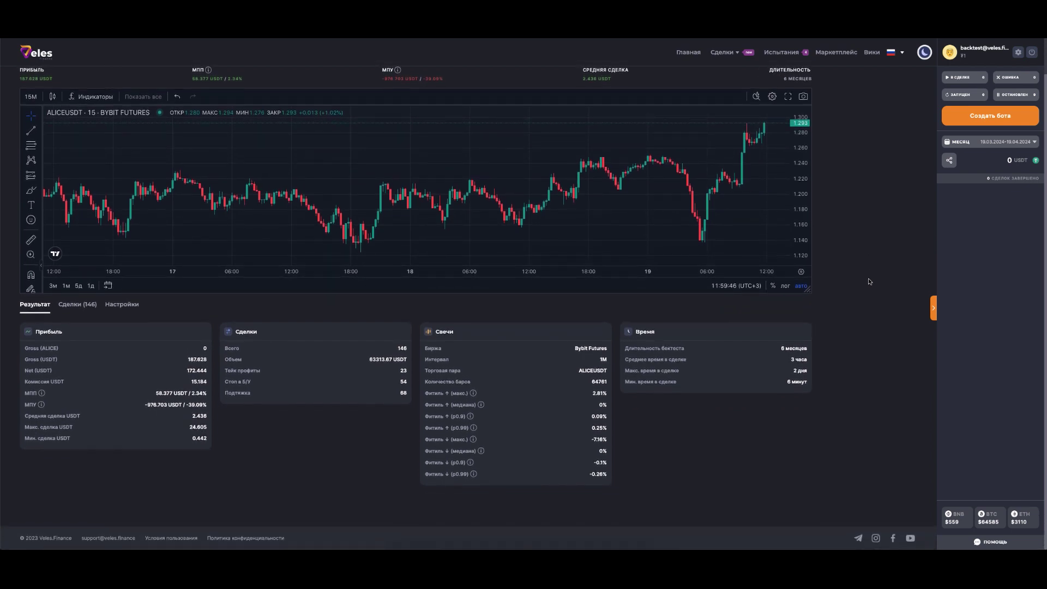